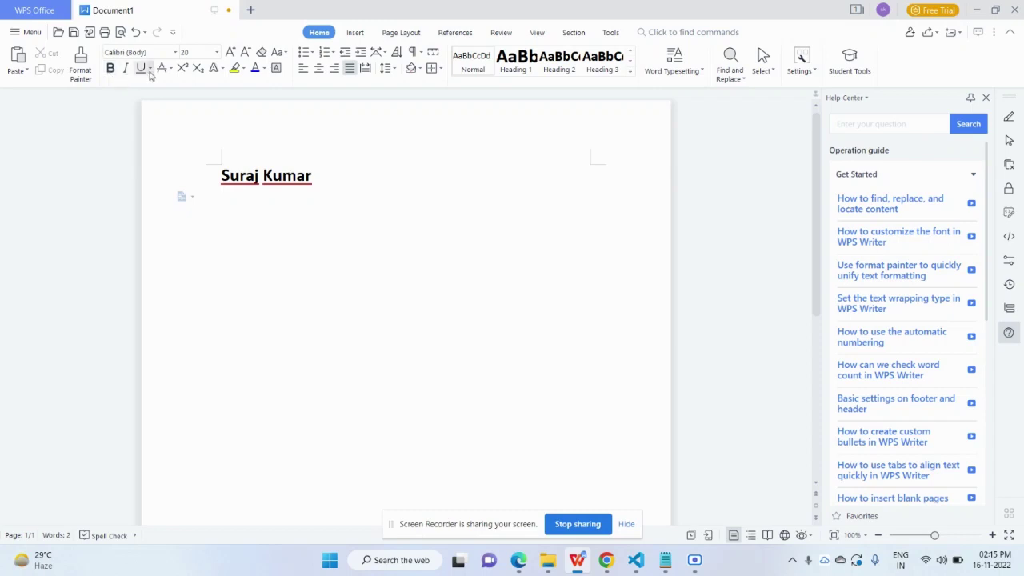
Step: Set 12 pt text and type the mobile number and e-mail address lines under the name
{"action": "left_click", "coordinate": [215, 52]}
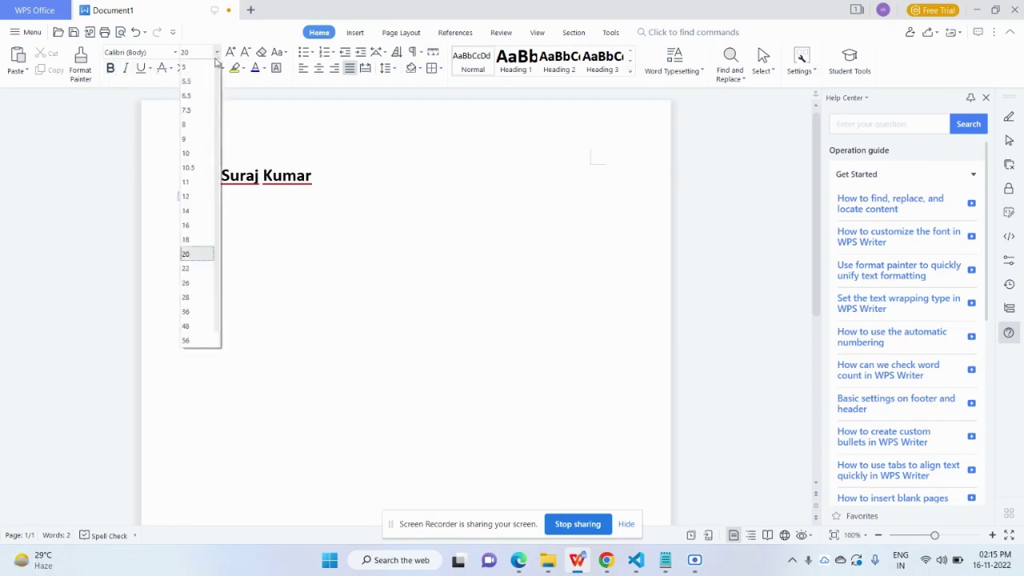
{"action": "left_click", "coordinate": [194, 197]}
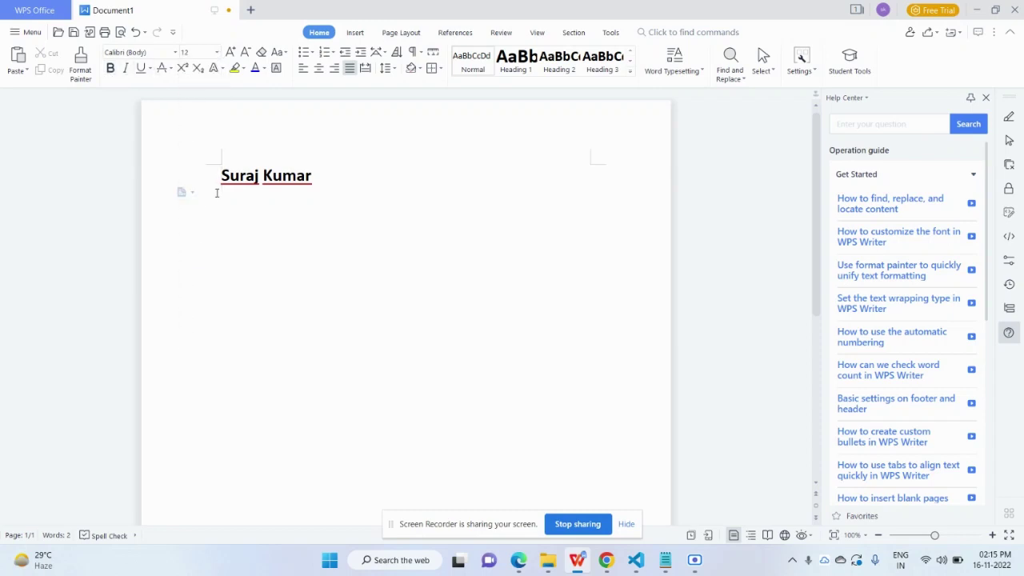
{"action": "type", "text": "Mob :"}
{"action": "type", "text": "9999"}
{"action": "type", "text": "99999"}
{"action": "type", "text": "9"}
{"action": "key", "text": "Return"}
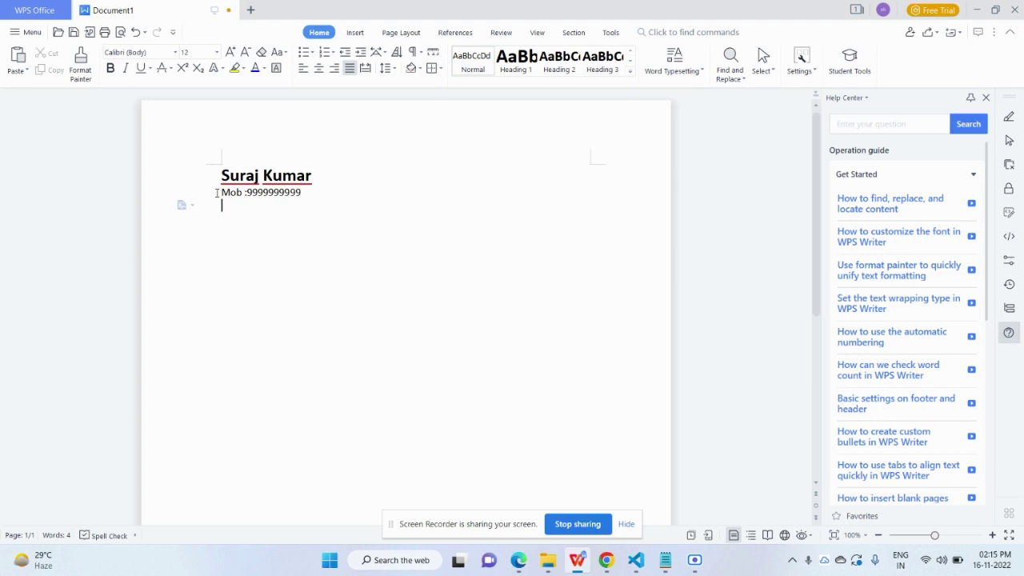
{"action": "type", "text": "Email"}
{"action": "type", "text": ":"}
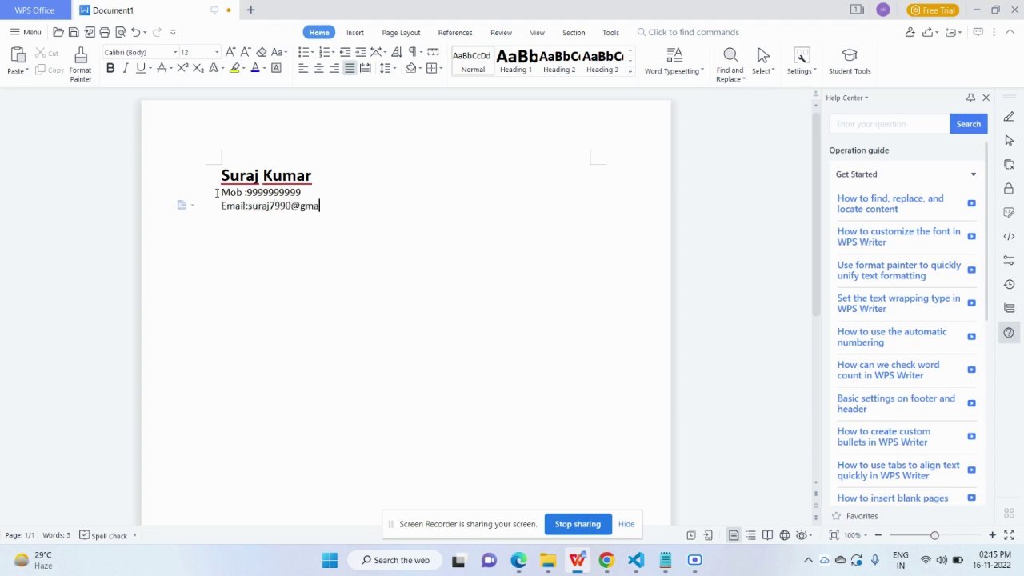
{"action": "key", "text": "Return"}
{"action": "key", "text": "Return"}
{"action": "left_click", "coordinate": [217, 52]}
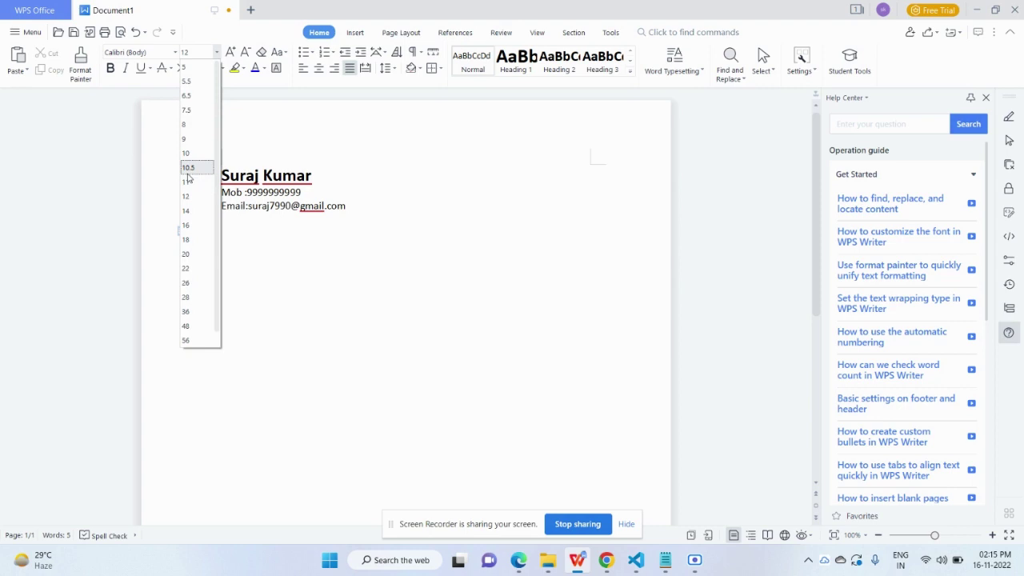
Step: Type a bold 20 pt 'Objective' heading
{"action": "left_click", "coordinate": [191, 261]}
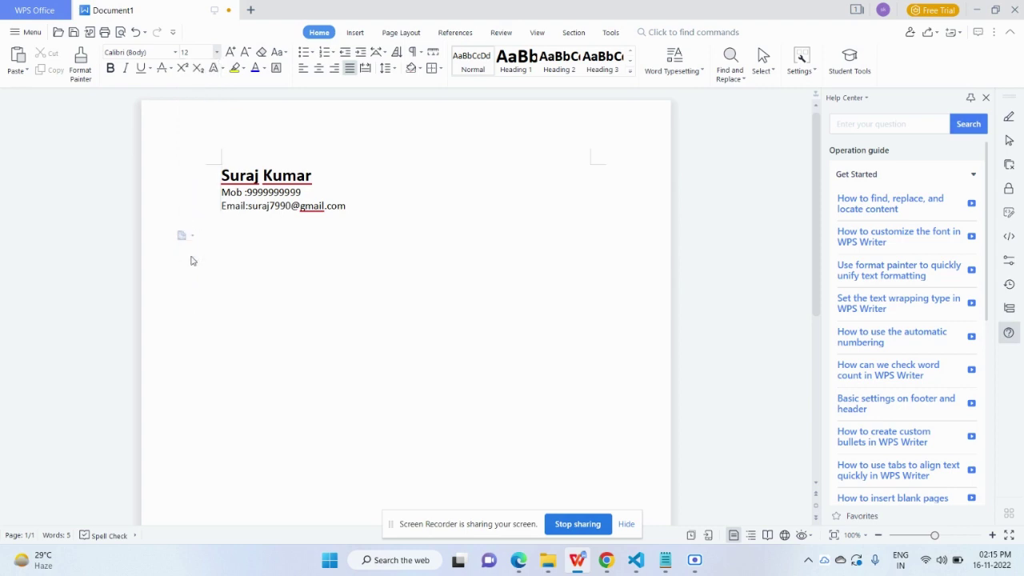
{"action": "left_click", "coordinate": [110, 68]}
{"action": "type", "text": "Obj"}
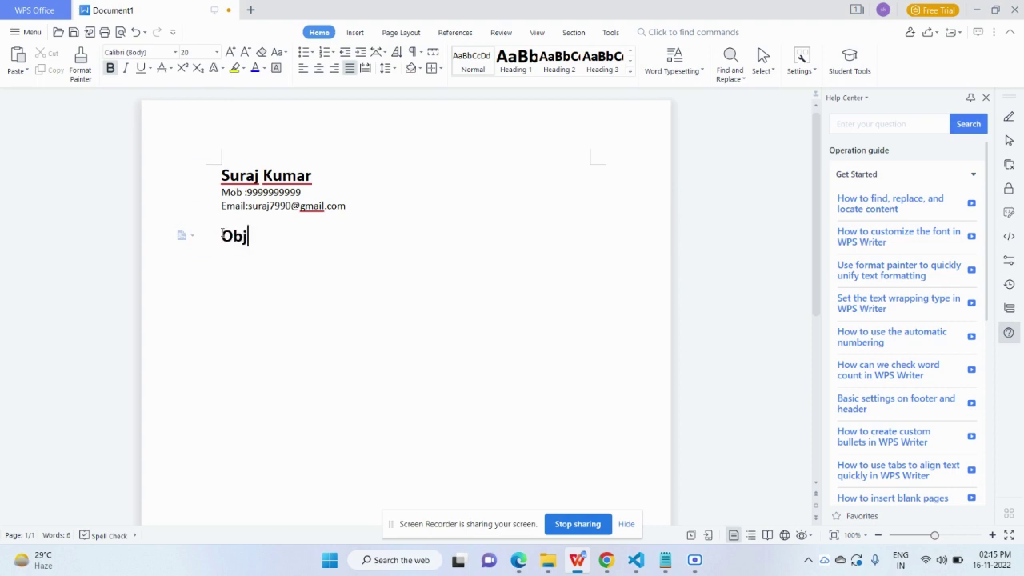
{"action": "type", "text": "ective"}
{"action": "key", "text": "Return"}
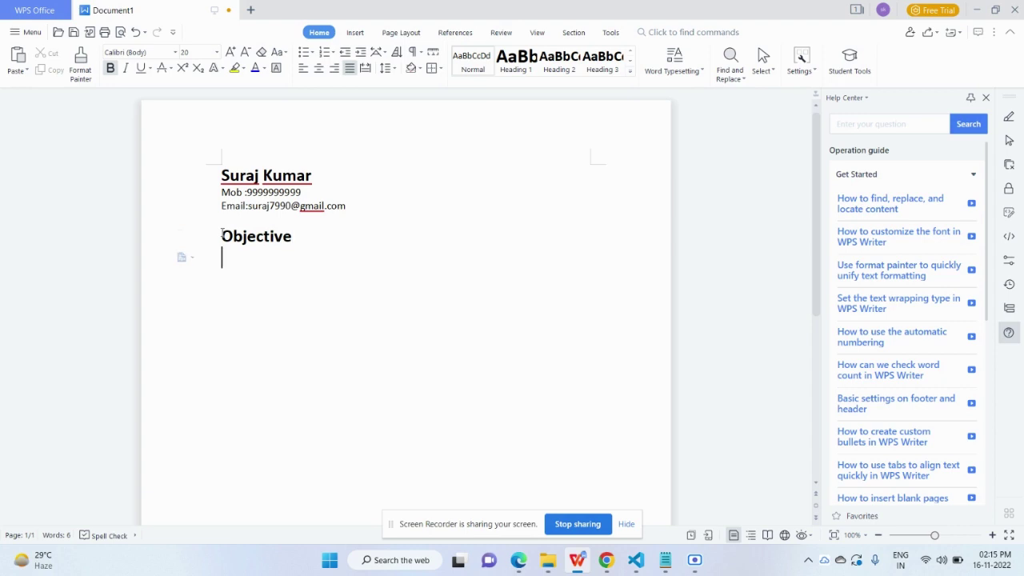
Step: Write the plain 12 pt paragraph 'Seeking Assignment to work in a creative and challenging environment…'
{"action": "type", "text": "Seeking"}
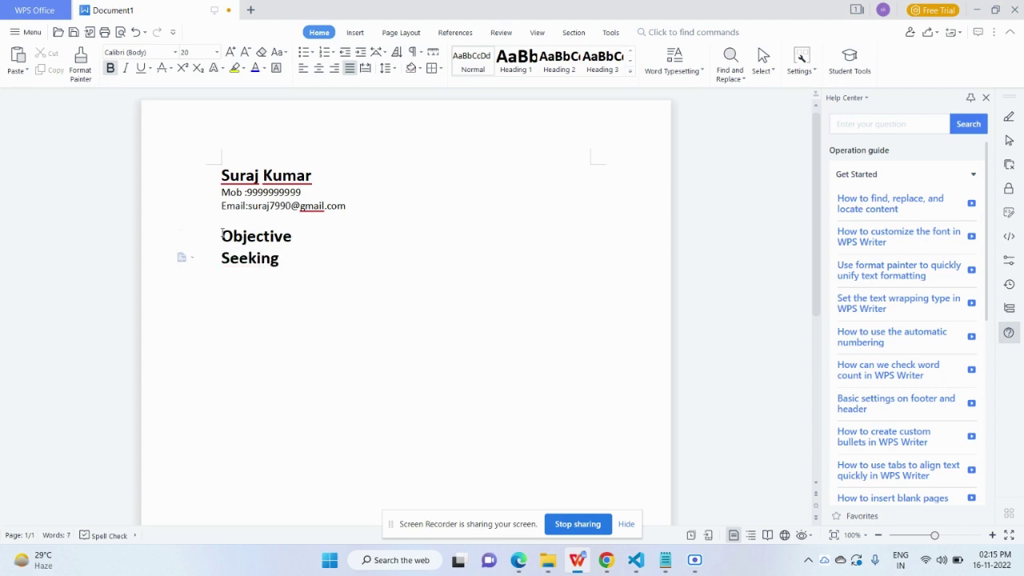
{"action": "key", "text": "BackSpace"}
{"action": "key", "text": "BackSpace"}
{"action": "key", "text": "BackSpace"}
{"action": "key", "text": "BackSpace"}
{"action": "key", "text": "BackSpace"}
{"action": "key", "text": "BackSpace"}
{"action": "key", "text": "BackSpace"}
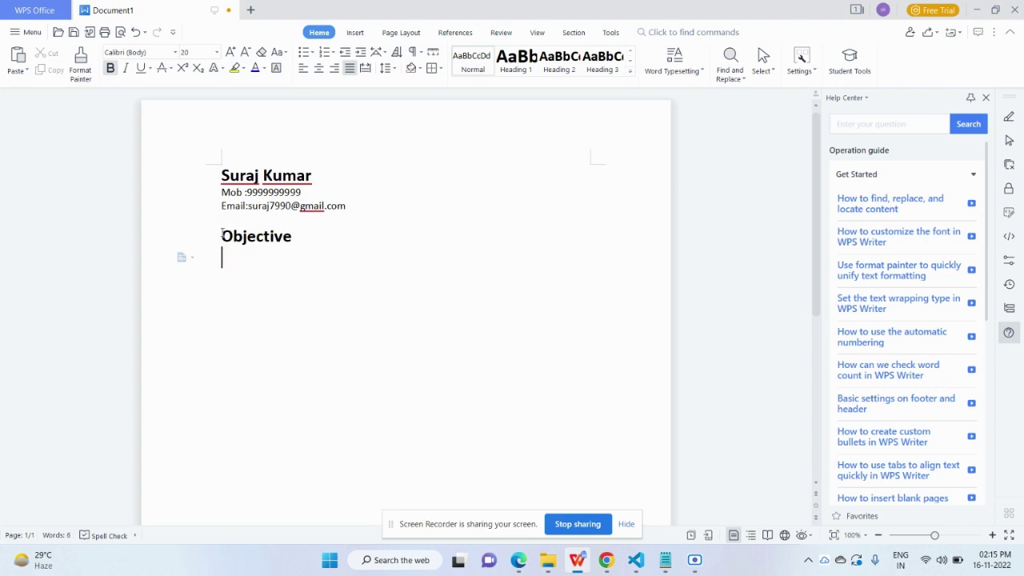
{"action": "left_click", "coordinate": [112, 68]}
{"action": "left_click", "coordinate": [216, 52]}
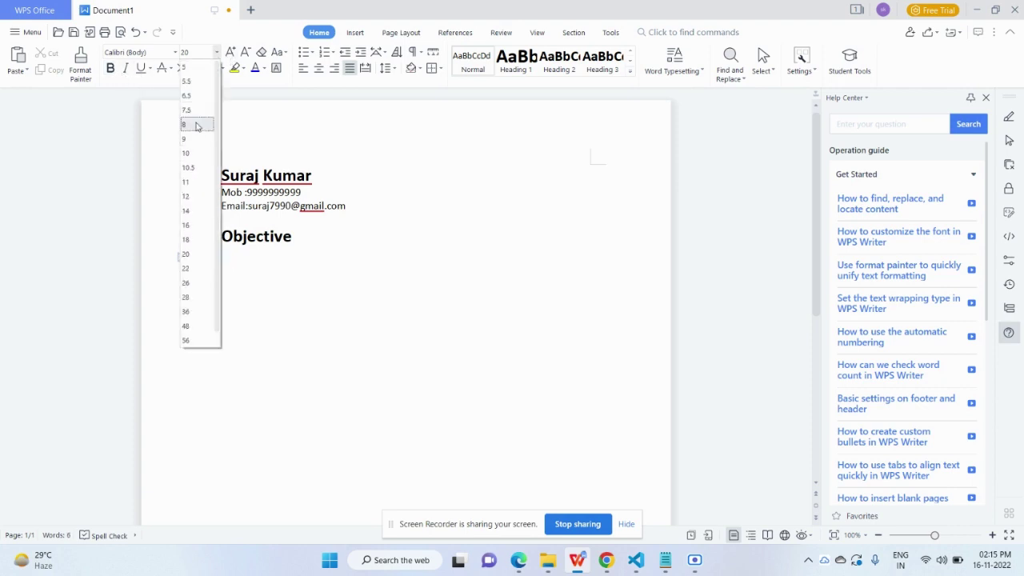
{"action": "left_click", "coordinate": [193, 197]}
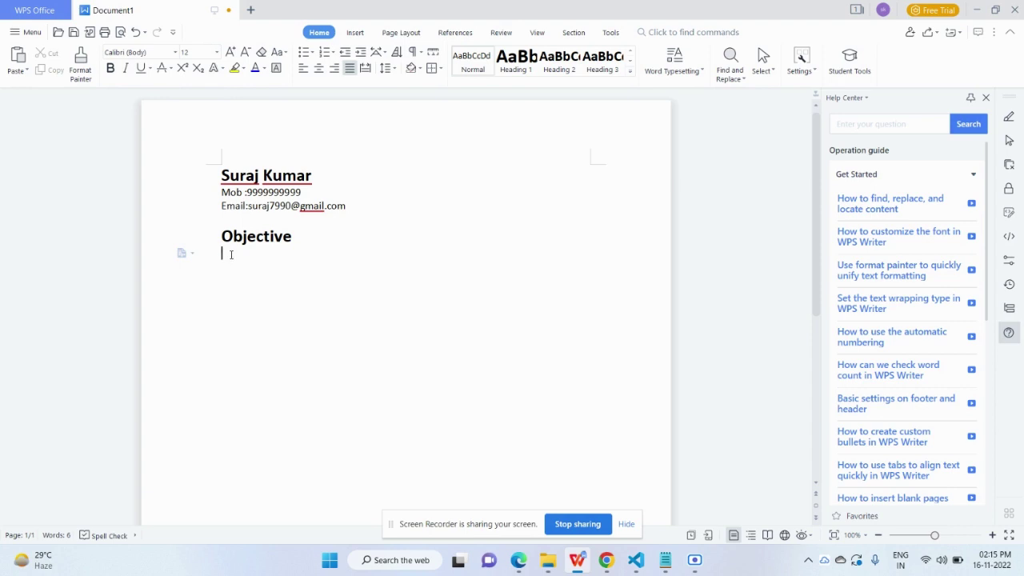
{"action": "left_click", "coordinate": [231, 250]}
{"action": "type", "text": "Seking A"}
{"action": "type", "text": "ssignme"}
{"action": "type", "text": "nt to"}
{"action": "type", "text": " work in "}
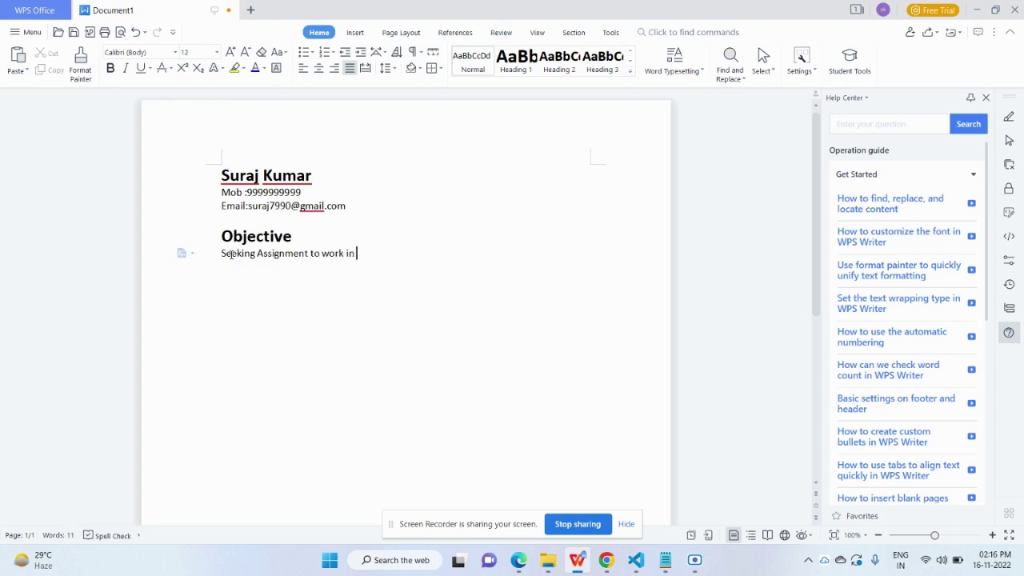
{"action": "type", "text": "a cr"}
{"action": "type", "text": "eative"}
{"action": "type", "text": "and "}
{"action": "type", "text": "challengin"}
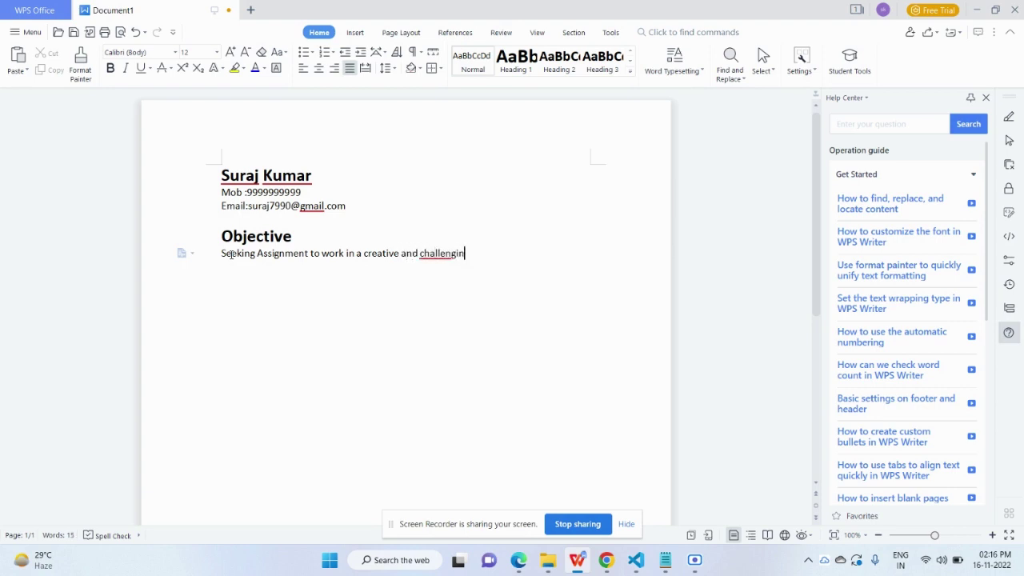
{"action": "type", "text": "g e"}
{"action": "type", "text": "nviron"}
{"action": "type", "text": "mentus"}
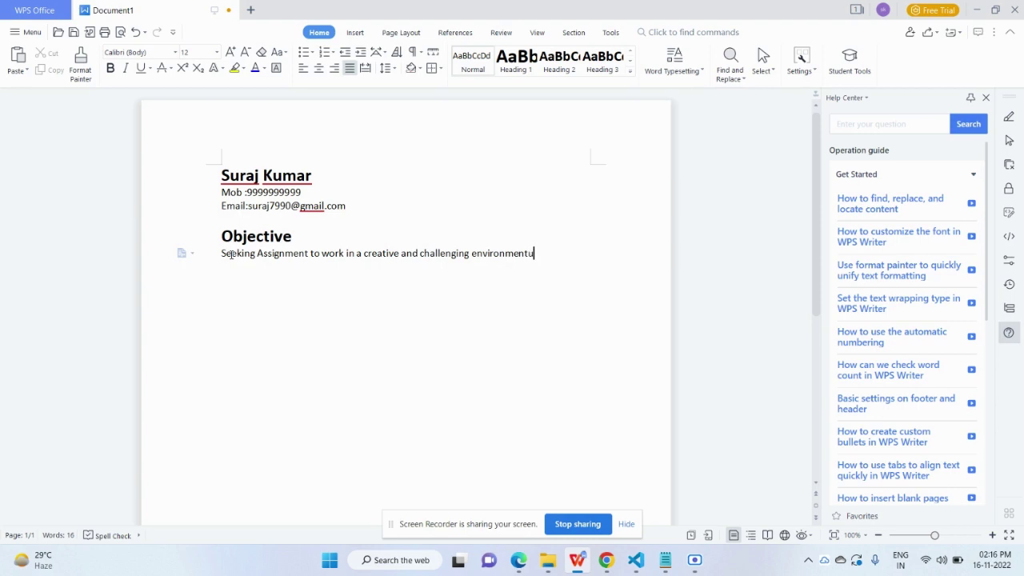
{"action": "type", "text": "ing cuttin"}
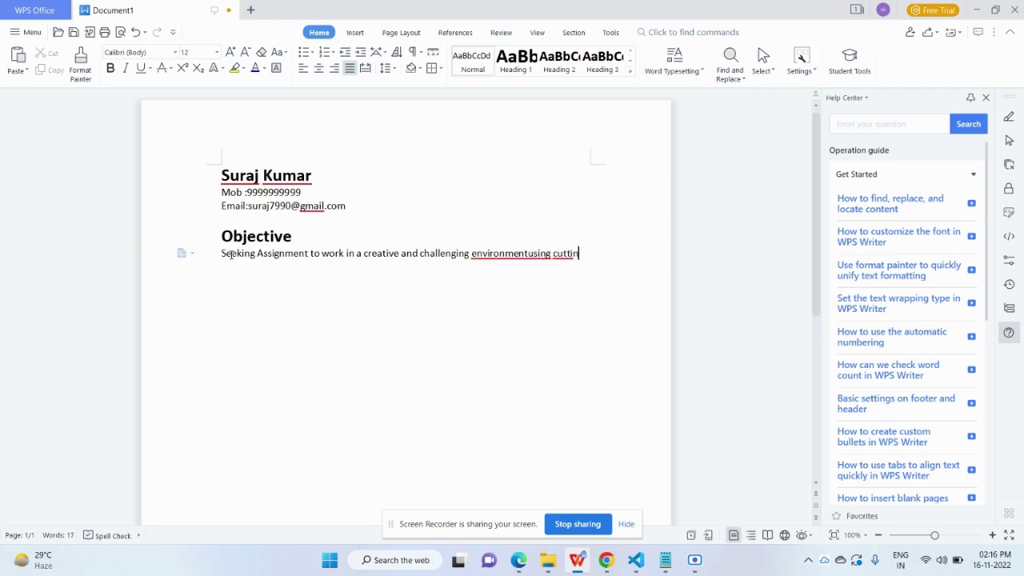
{"action": "type", "text": "g edge "}
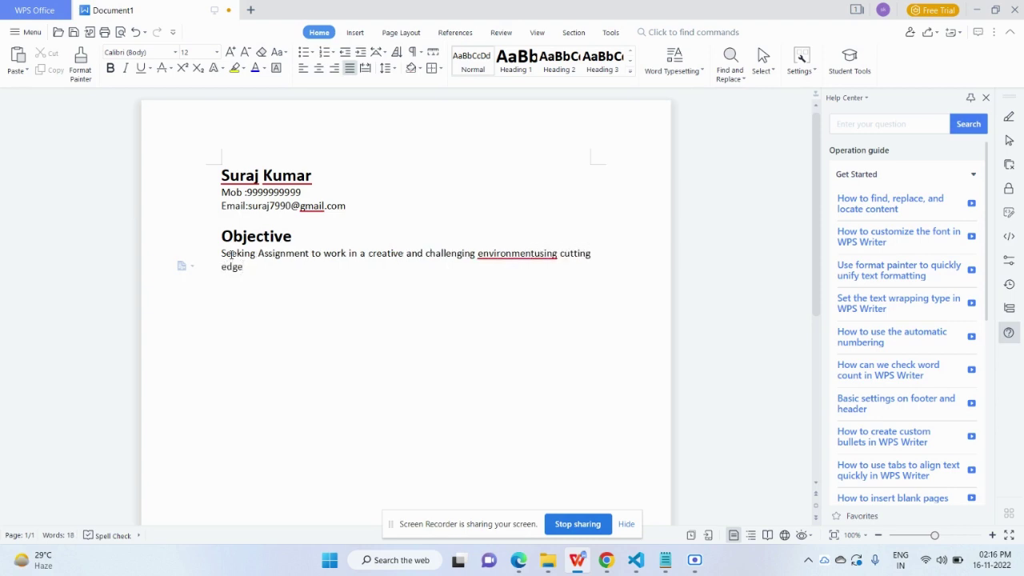
{"action": "type", "text": "techno"}
{"action": "type", "text": "logies"}
{"action": "type", "text": " where "}
{"action": "type", "text": "I can co"}
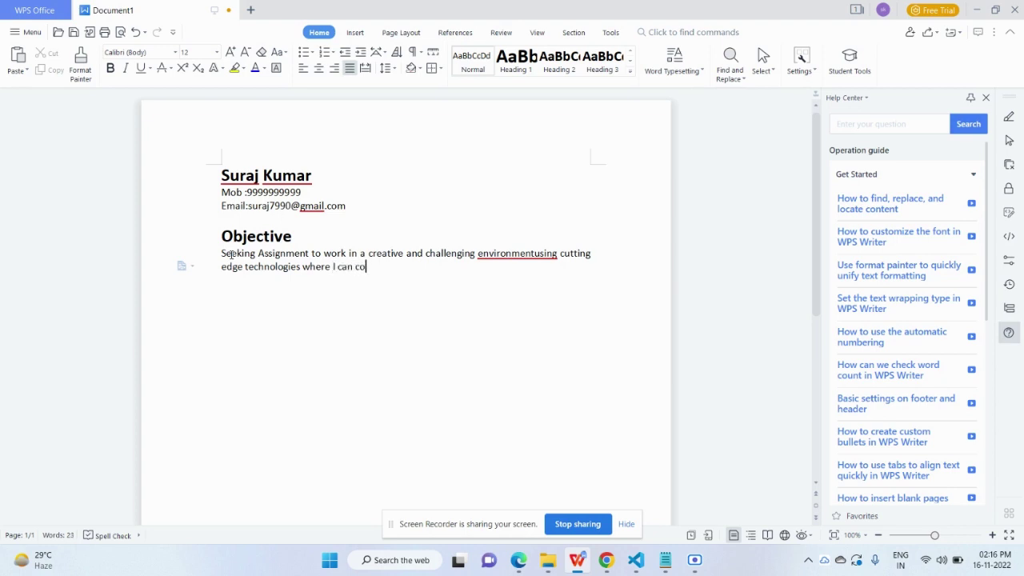
{"action": "type", "text": "nstant"}
{"action": "type", "text": "ly"}
{"action": "type", "text": " lea"}
{"action": "type", "text": "rn and im"}
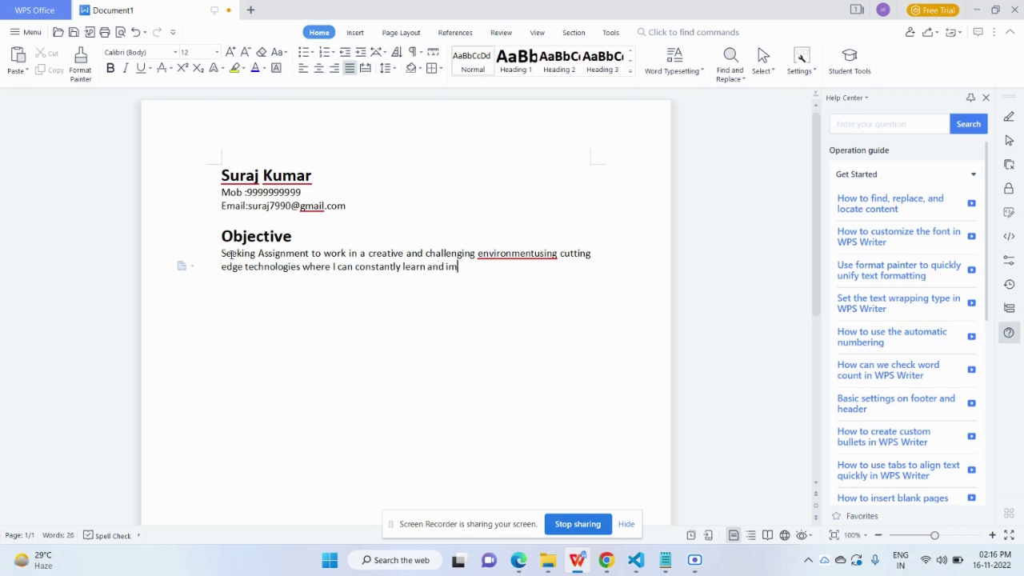
{"action": "type", "text": "prove m"}
{"action": "type", "text": "y te"}
{"action": "type", "text": "chnical"}
{"action": "type", "text": " and anal"}
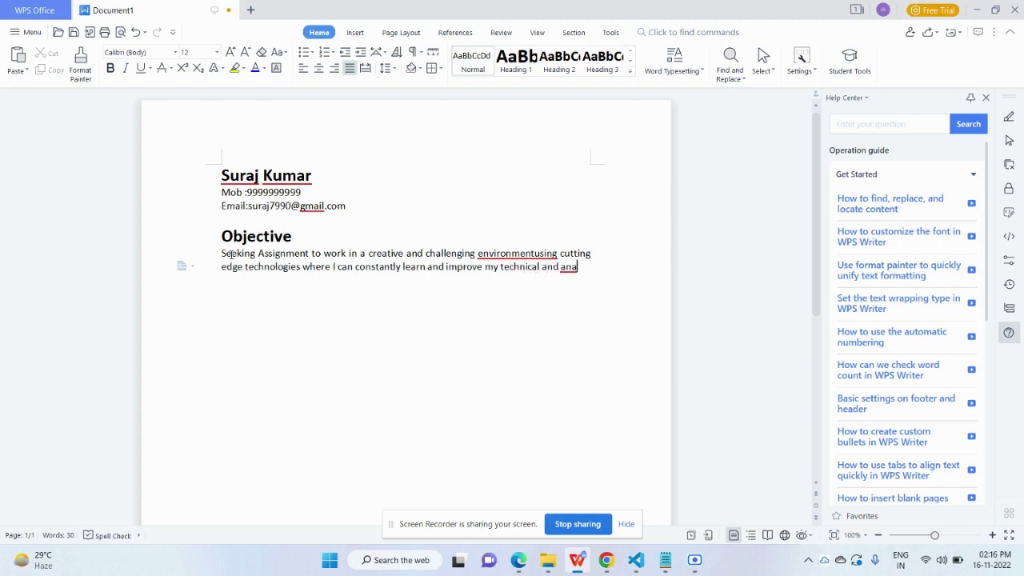
{"action": "type", "text": "ytica"}
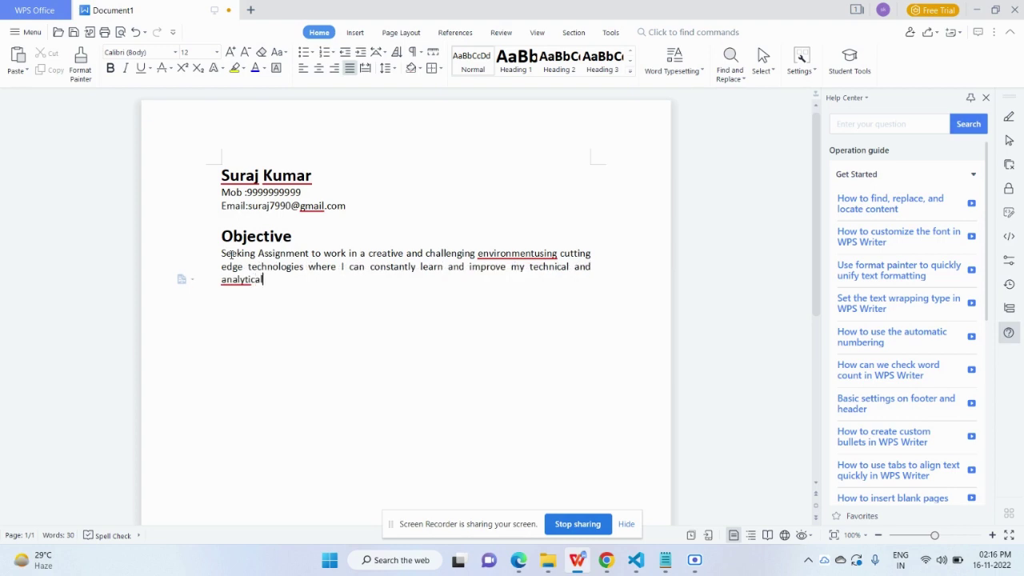
{"action": "type", "text": "l "}
{"action": "type", "text": "abilitie"}
{"action": "type", "text": "s"}
Step: Correct 'environmentusing' to 'environment using' from the spelling suggestions
{"action": "right_click", "coordinate": [501, 251]}
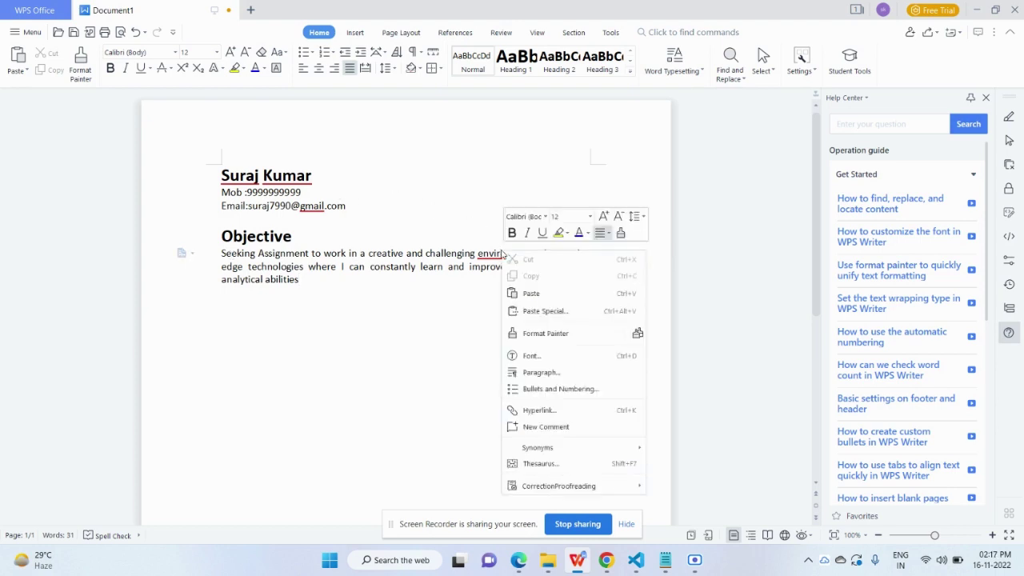
{"action": "left_click", "coordinate": [428, 202]}
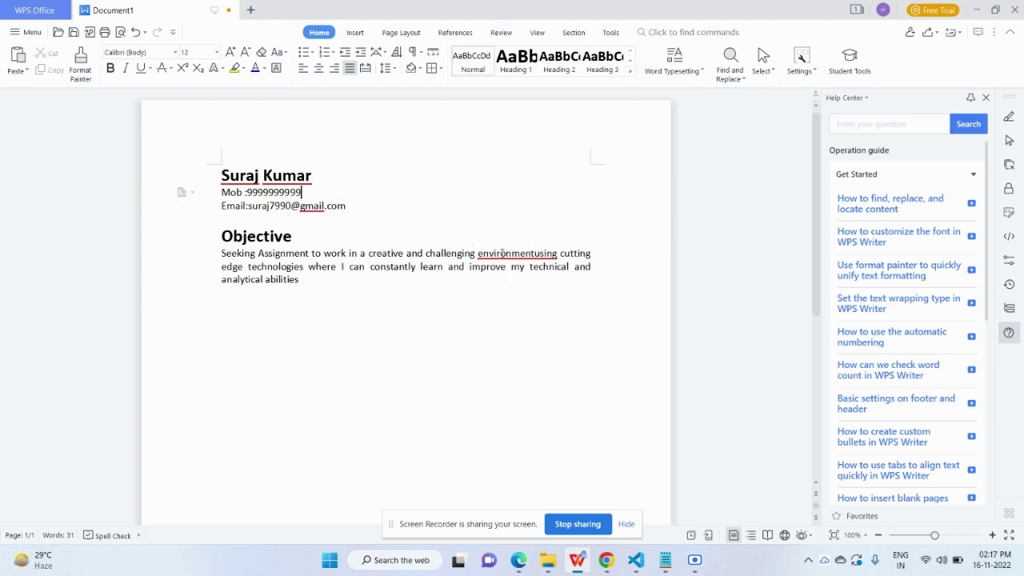
{"action": "right_click", "coordinate": [501, 253]}
{"action": "left_click", "coordinate": [466, 289]}
{"action": "left_click", "coordinate": [533, 254]}
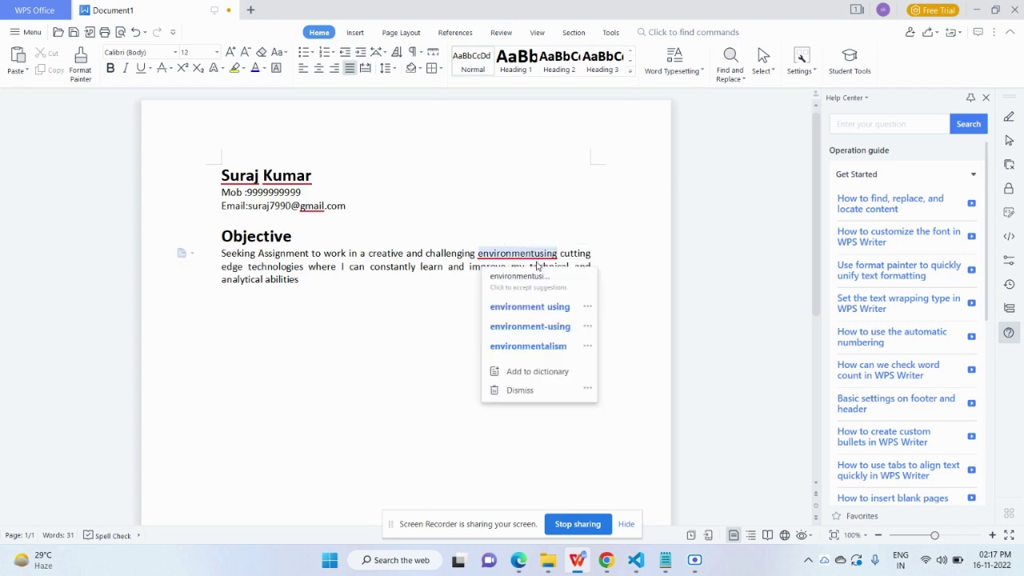
{"action": "left_click", "coordinate": [529, 306]}
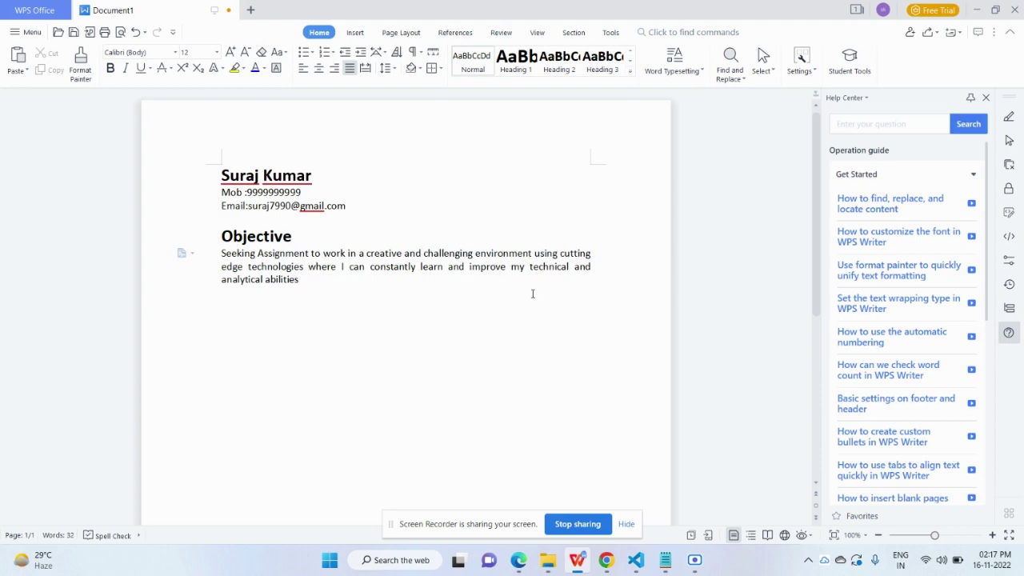
Step: End the Objective paragraph with a period after 'abilities' and start a new line
{"action": "left_click", "coordinate": [320, 281]}
{"action": "type", "text": "."}
{"action": "key", "text": "Return"}
{"action": "key", "text": "Return"}
{"action": "key", "text": "BackSpace"}
{"action": "key", "text": "BackSpace"}
Step: Type a bold 20 pt 'Knowledge Summary' heading
{"action": "left_click", "coordinate": [215, 52]}
{"action": "left_click", "coordinate": [187, 253]}
{"action": "left_click", "coordinate": [110, 68]}
{"action": "type", "text": "Knowl"}
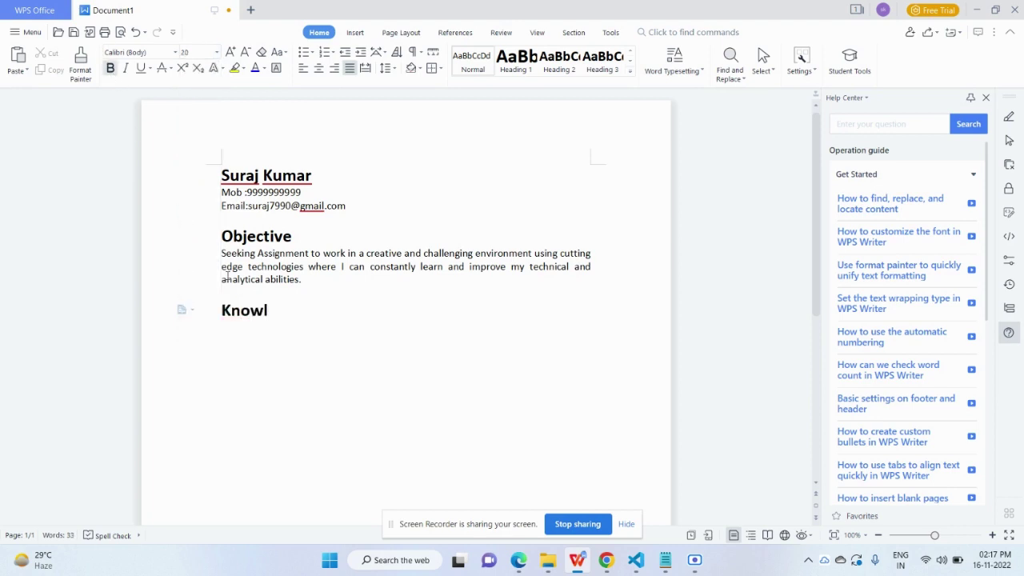
{"action": "type", "text": "w"}
{"action": "key", "text": "BackSpace"}
{"action": "type", "text": "edge "}
{"action": "type", "text": "Summary"}
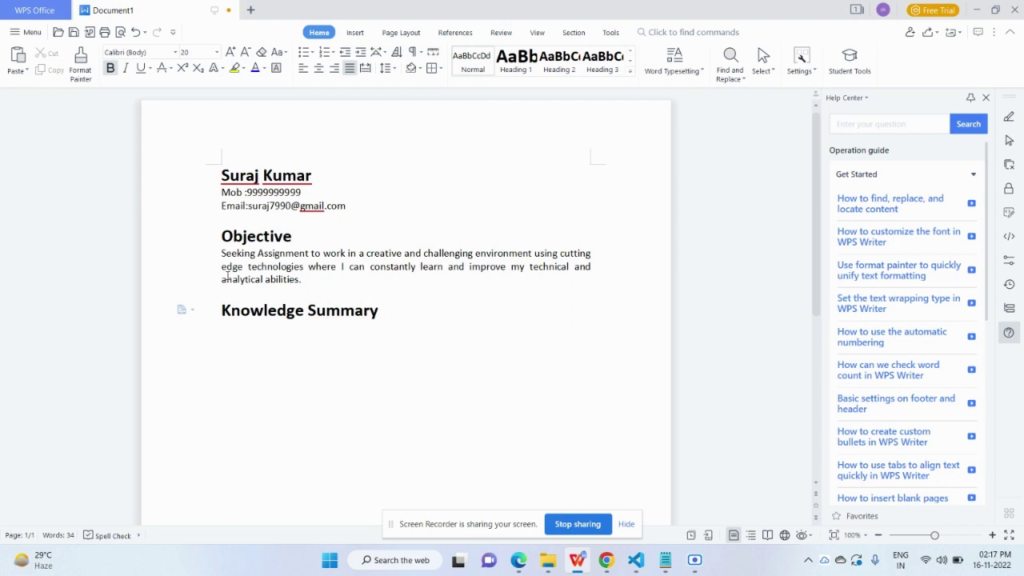
{"action": "key", "text": "Return"}
Step: Resize the Knowledge Summary and Objective headings to 16 pt, then add a line below
{"action": "left_click_drag", "start_coordinate": [389, 310], "coordinate": [224, 313]}
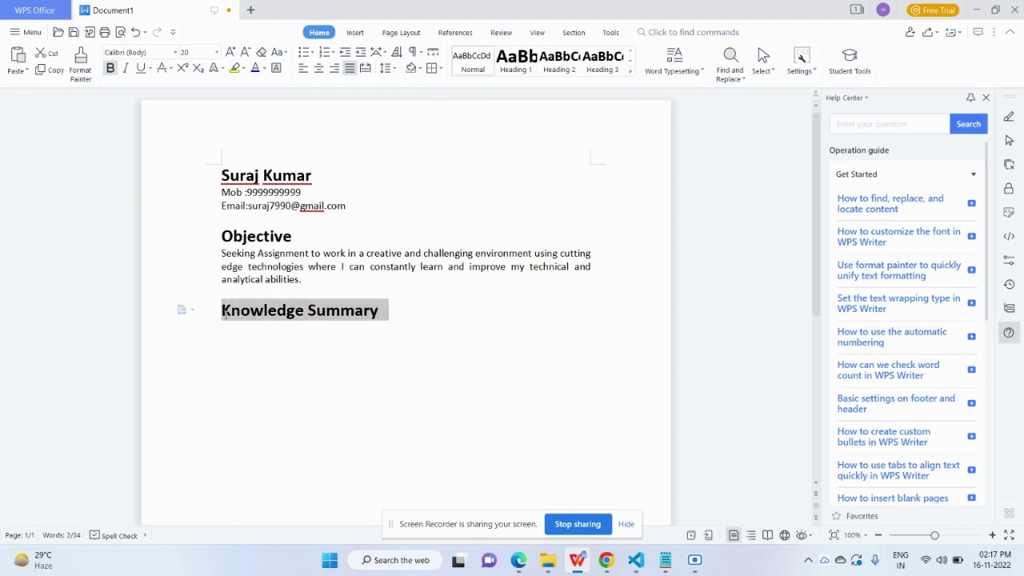
{"action": "left_click", "coordinate": [203, 53]}
{"action": "left_click", "coordinate": [217, 52]}
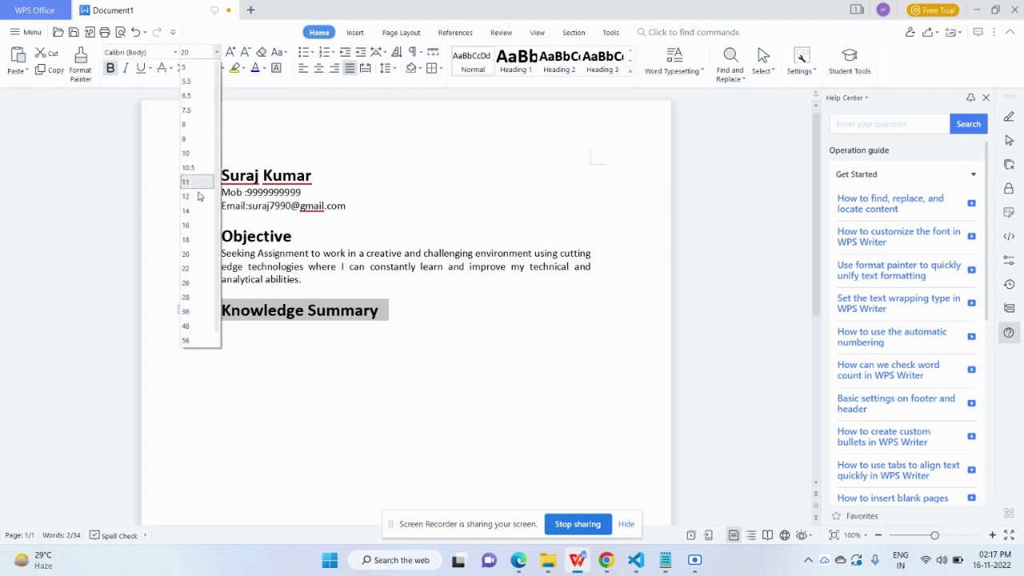
{"action": "left_click", "coordinate": [194, 225]}
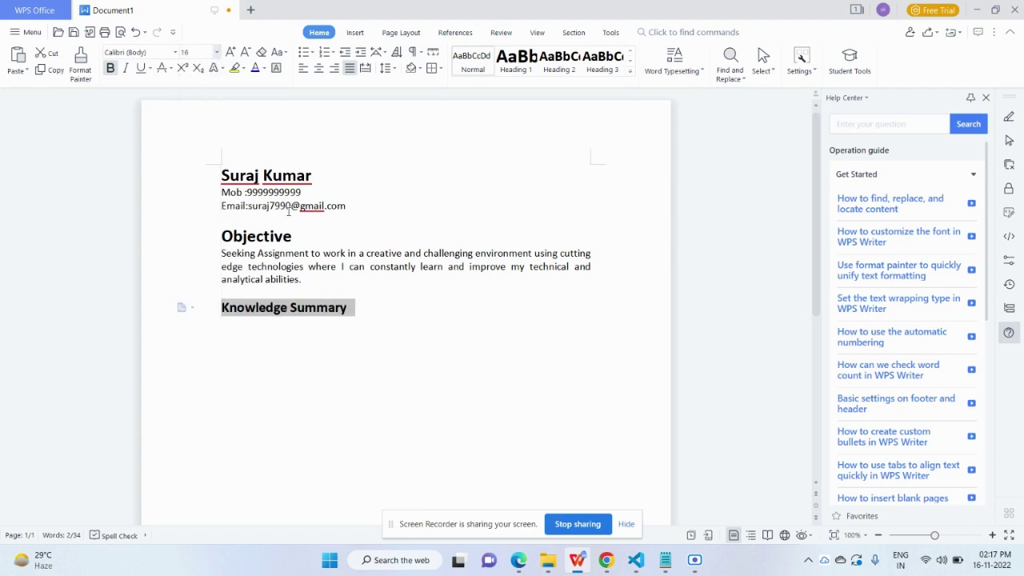
{"action": "left_click_drag", "start_coordinate": [301, 236], "coordinate": [219, 236]}
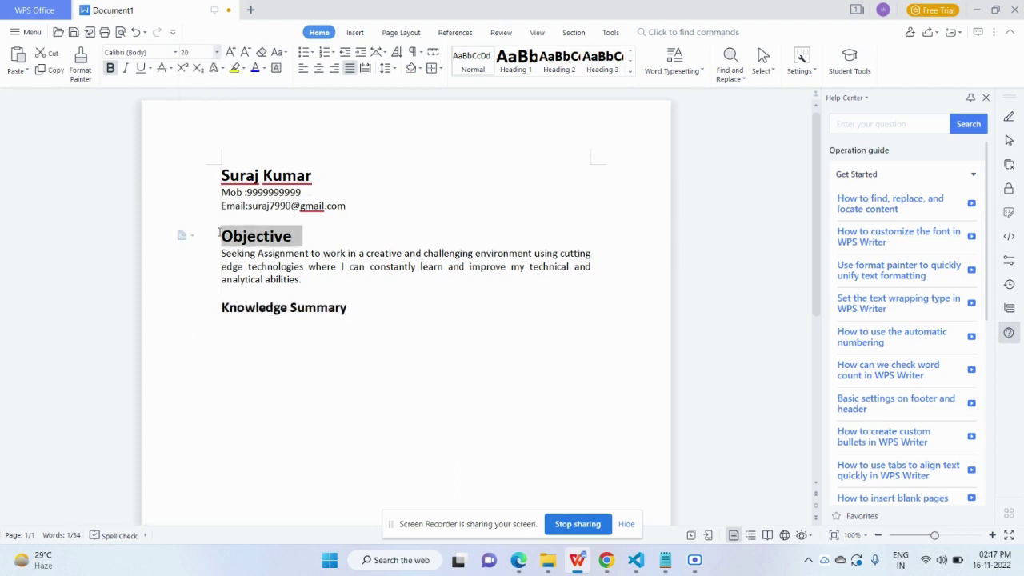
{"action": "left_click", "coordinate": [216, 52]}
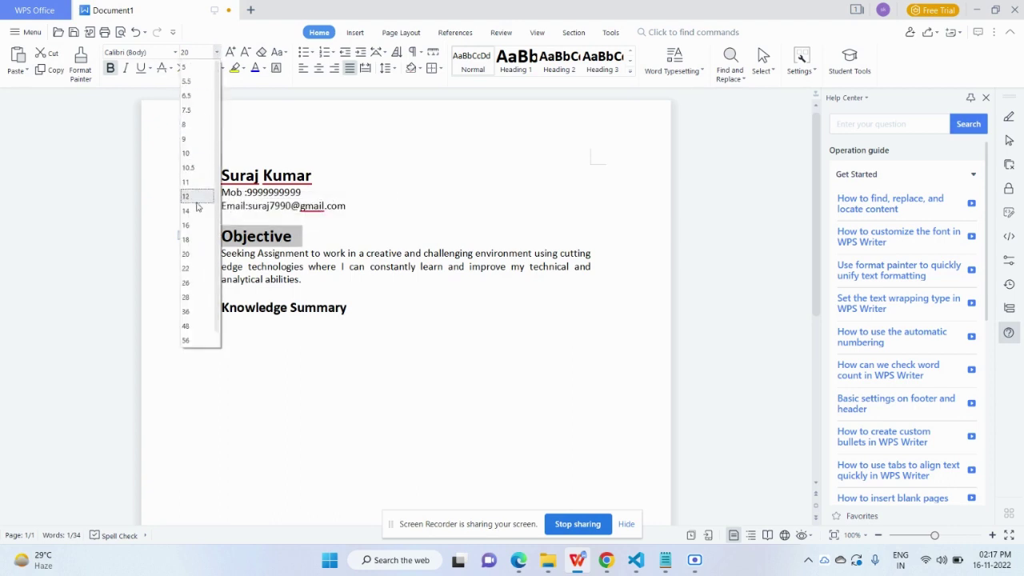
{"action": "left_click", "coordinate": [194, 226]}
{"action": "left_click", "coordinate": [356, 307]}
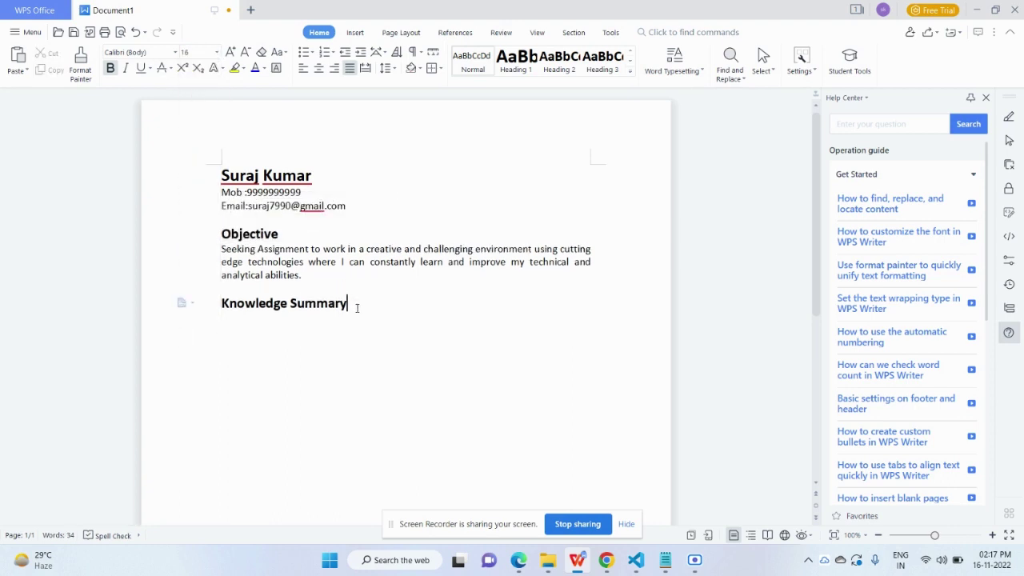
{"action": "key", "text": "Return"}
Step: Start a non-bold 12 pt bulleted line under Knowledge Summary
{"action": "left_click", "coordinate": [303, 52]}
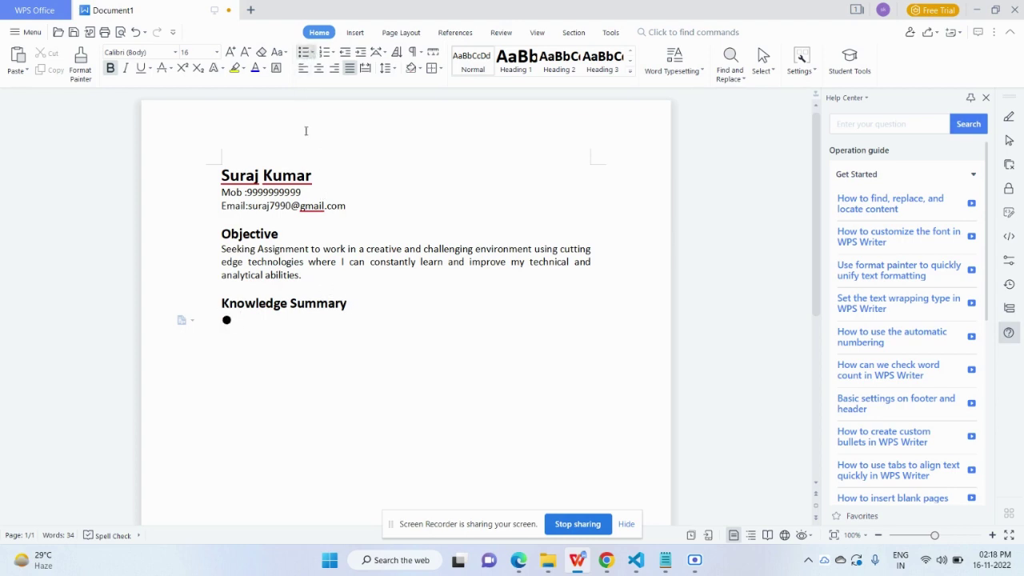
{"action": "left_click", "coordinate": [304, 52]}
{"action": "left_click", "coordinate": [304, 52]}
{"action": "left_click", "coordinate": [111, 68]}
{"action": "left_click", "coordinate": [217, 52]}
{"action": "scroll", "coordinate": [192, 144], "scroll_direction": "up", "scroll_amount": 2}
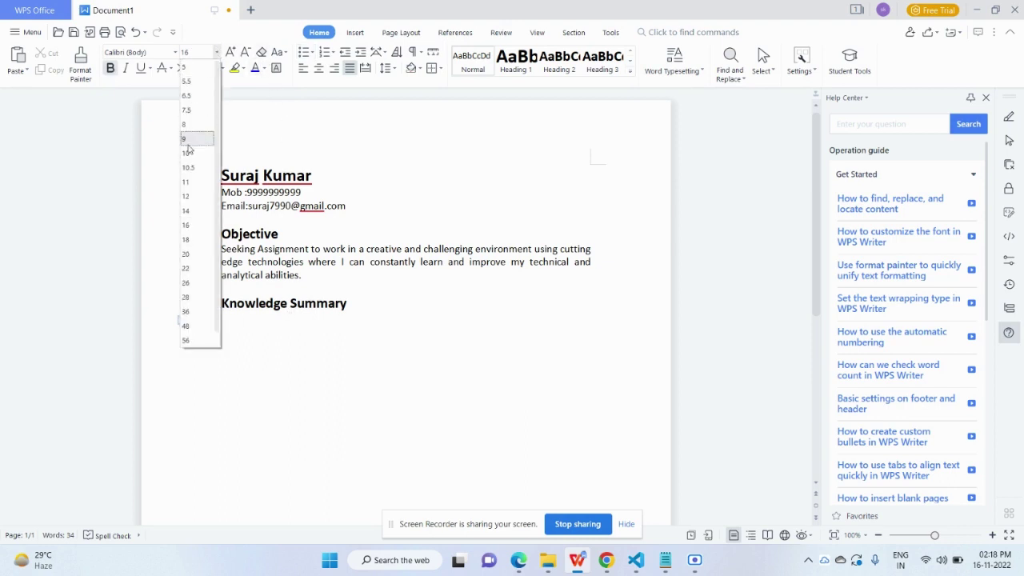
{"action": "left_click", "coordinate": [186, 196]}
{"action": "left_click", "coordinate": [304, 52]}
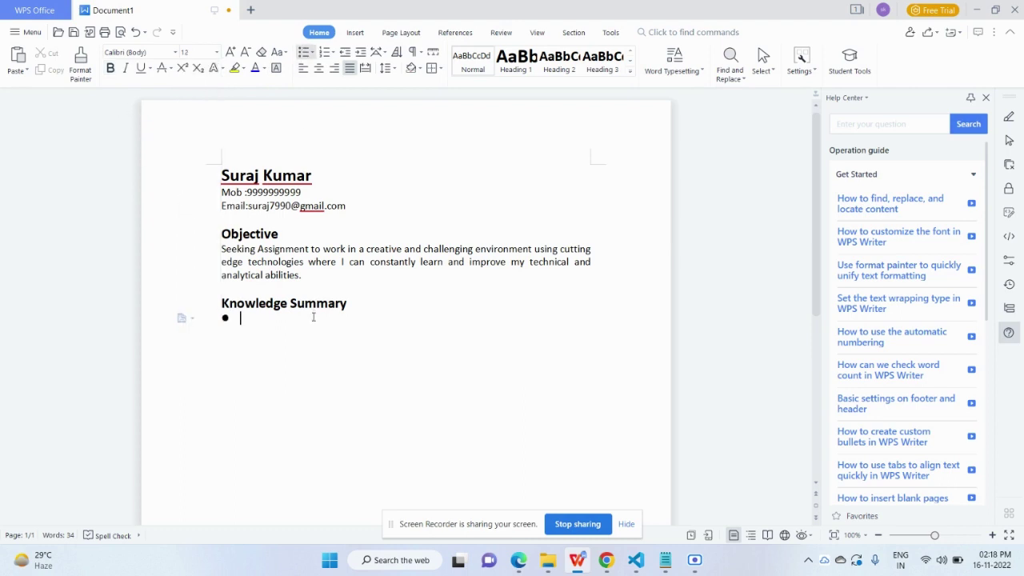
Step: Type the first bullet '5 Years of experience in designing and development'
{"action": "type", "text": "%"}
{"action": "type", "text": " year"}
{"action": "key", "text": "BackSpace"}
{"action": "key", "text": "BackSpace"}
{"action": "key", "text": "BackSpace"}
{"action": "key", "text": "BackSpace"}
{"action": "key", "text": "BackSpace"}
{"action": "key", "text": "BackSpace"}
{"action": "type", "text": "5 Ye"}
{"action": "type", "text": "ars of "}
{"action": "type", "text": "experi"}
{"action": "type", "text": "ence on"}
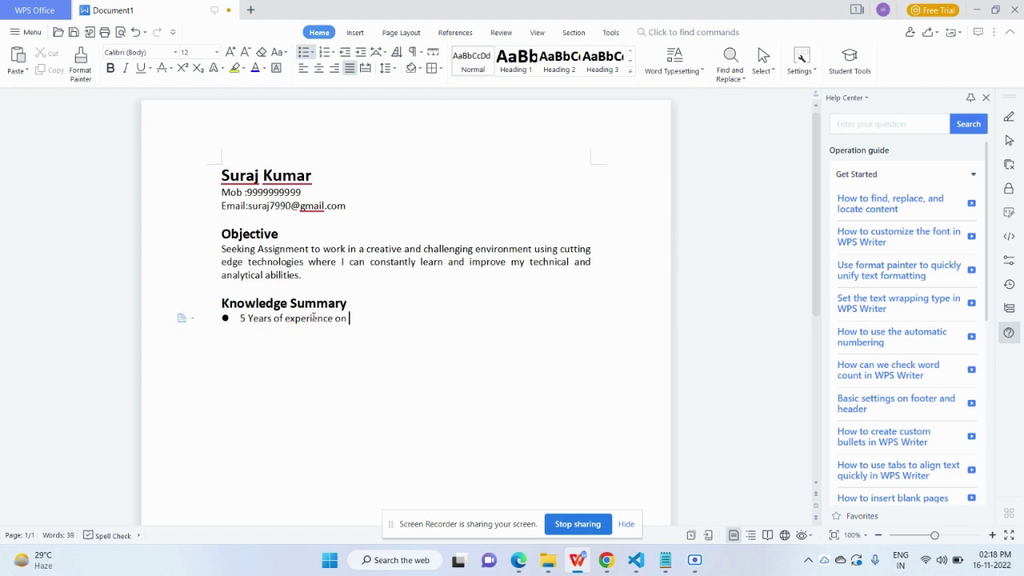
{"action": "key", "text": "BackSpace"}
{"action": "key", "text": "BackSpace"}
{"action": "type", "text": "in "}
{"action": "type", "text": "de"}
{"action": "type", "text": "signing and"}
{"action": "type", "text": " develop"}
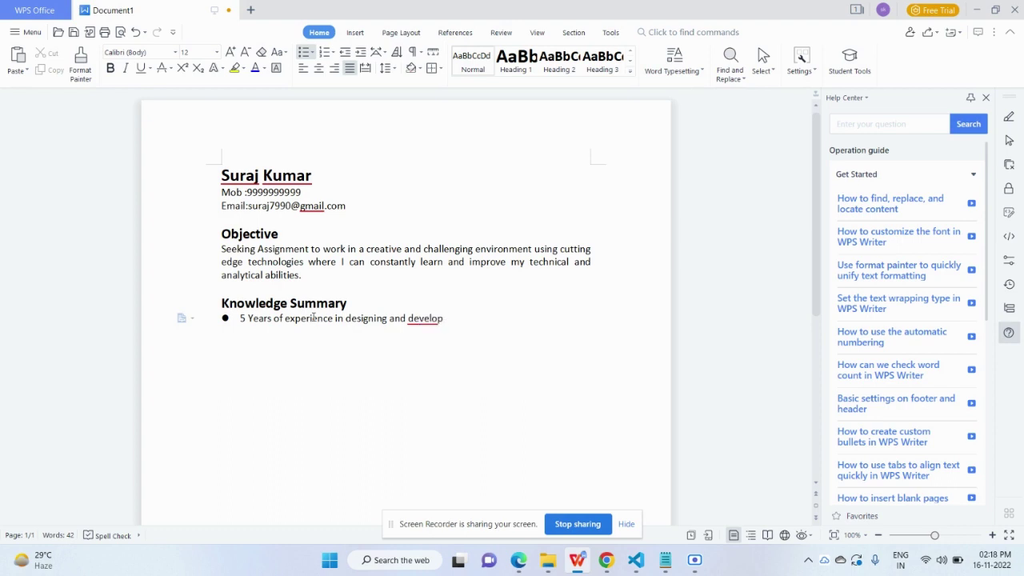
{"action": "type", "text": "ment"}
Step: Add the bullet 'Good knowledge in React' and end the list with a plain line
{"action": "key", "text": "Return"}
{"action": "type", "text": "G"}
{"action": "type", "text": "ood knowle"}
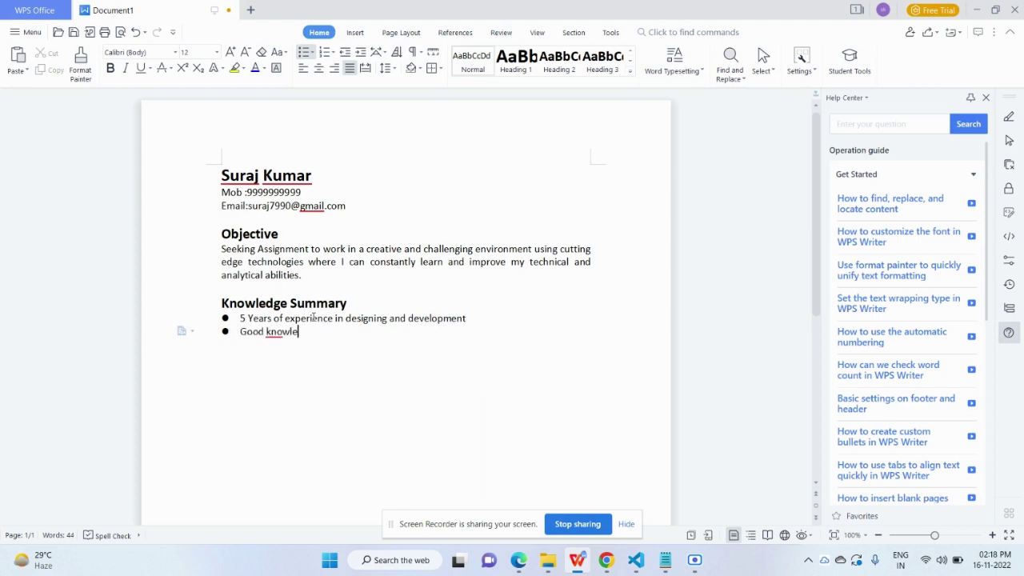
{"action": "type", "text": "dge in"}
{"action": "type", "text": " React"}
{"action": "left_click", "coordinate": [306, 52]}
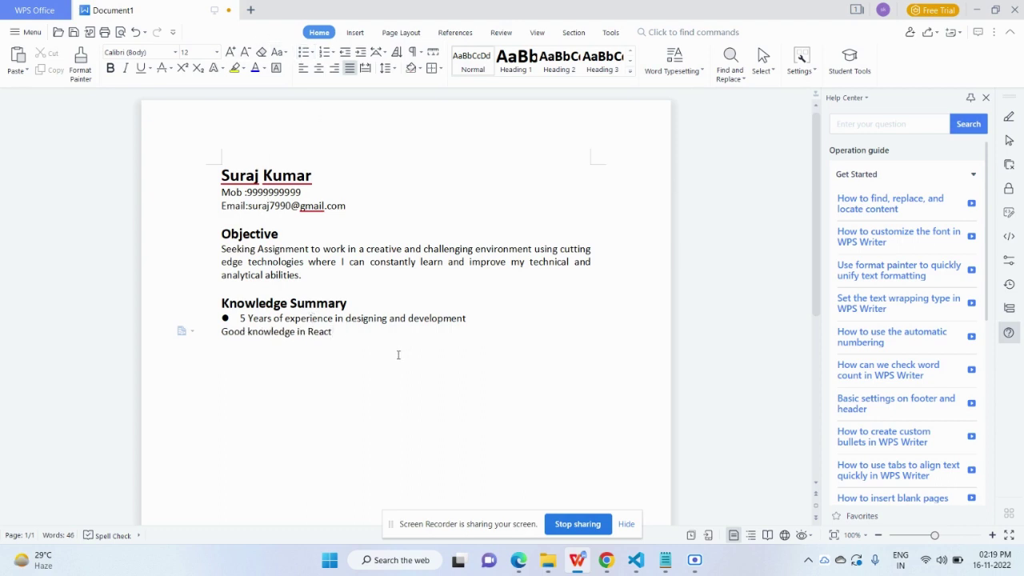
{"action": "key", "text": "ctrl+z"}
{"action": "key", "text": "Return"}
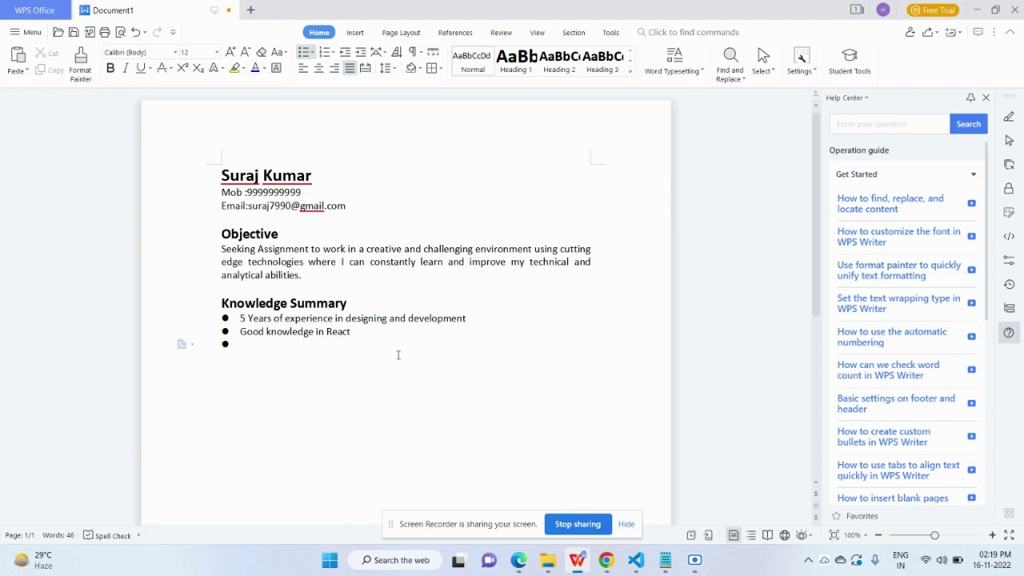
{"action": "left_click", "coordinate": [306, 53]}
{"action": "left_click", "coordinate": [217, 52]}
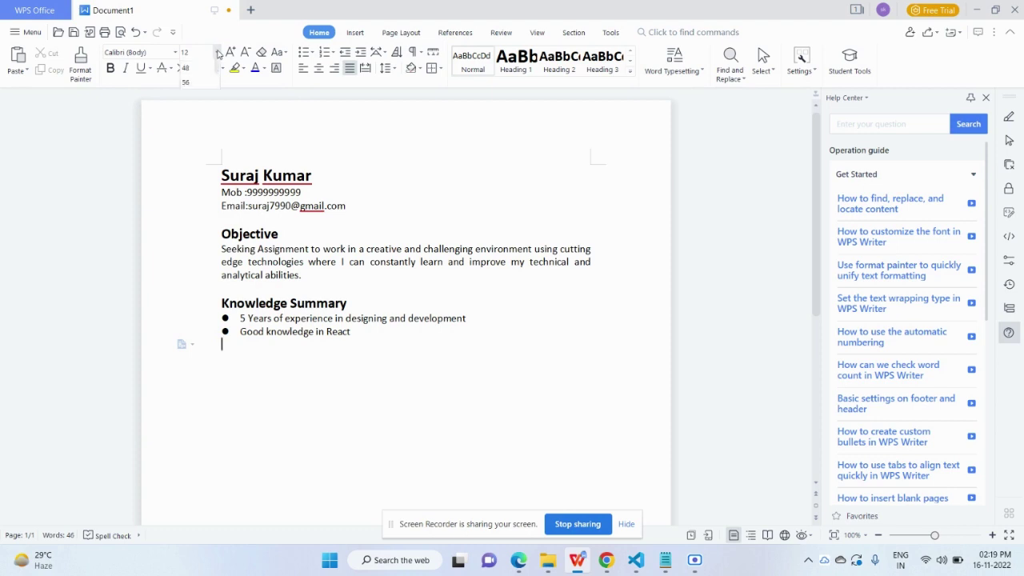
Step: Type a bold 16 pt 'Skill Sets' heading
{"action": "left_click", "coordinate": [199, 232]}
{"action": "left_click", "coordinate": [110, 68]}
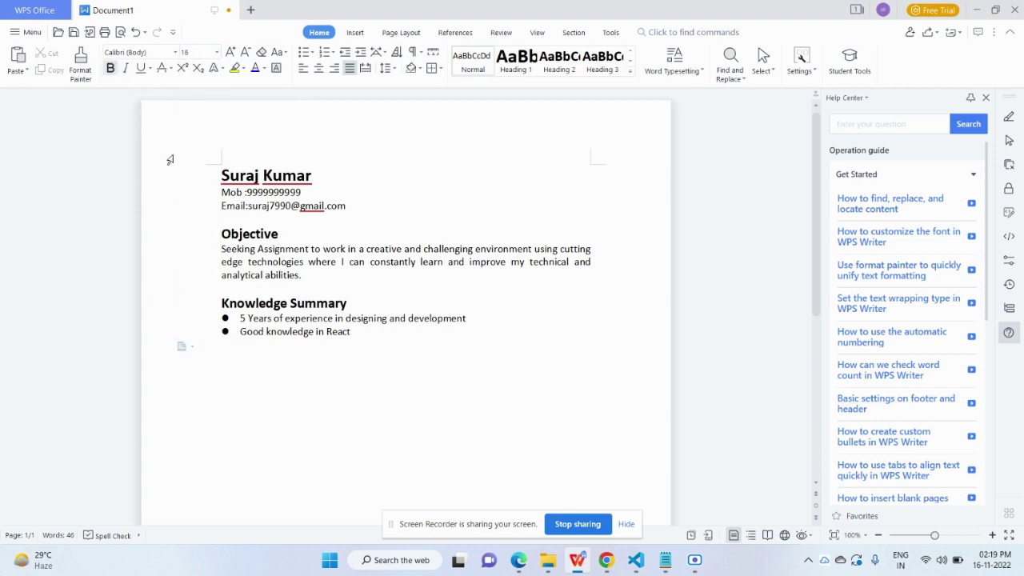
{"action": "type", "text": "S"}
{"action": "type", "text": "ki"}
{"action": "type", "text": "ll Set"}
{"action": "type", "text": "s"}
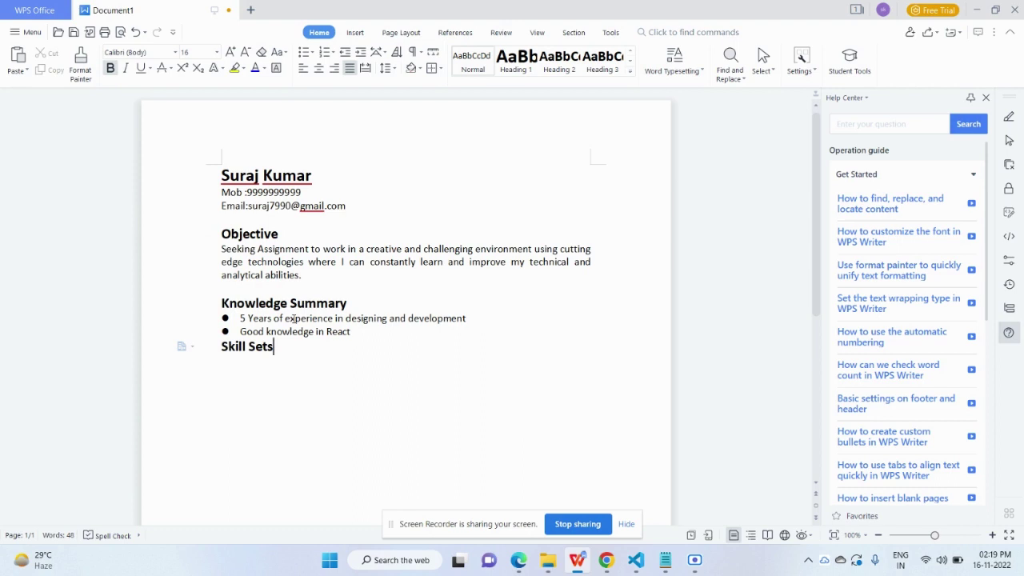
{"action": "key", "text": "Return"}
Step: List 'Javascript,Angular,React' in plain 12 pt text under Skill Sets
{"action": "left_click", "coordinate": [110, 68]}
{"action": "left_click", "coordinate": [217, 52]}
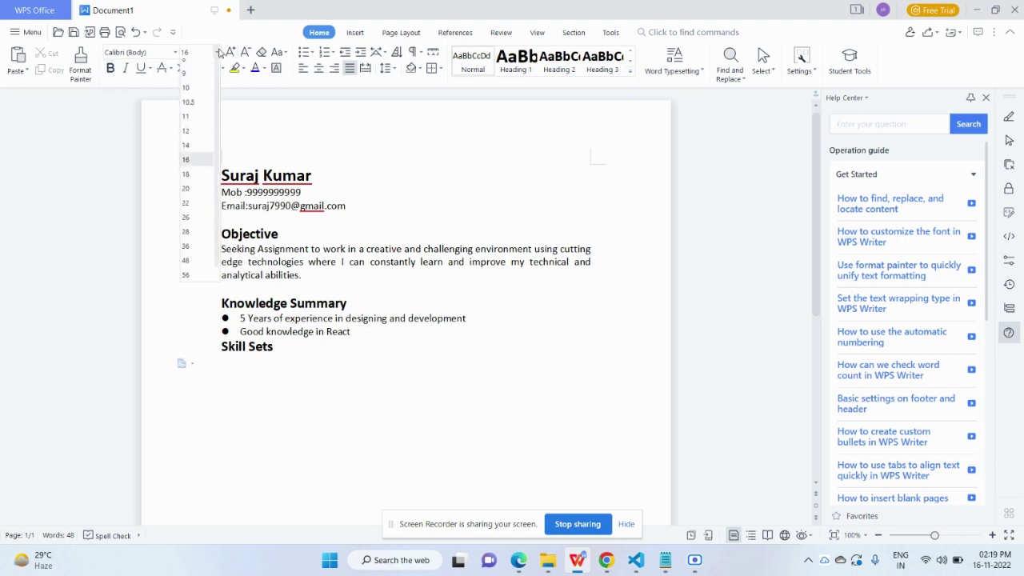
{"action": "left_click", "coordinate": [190, 202]}
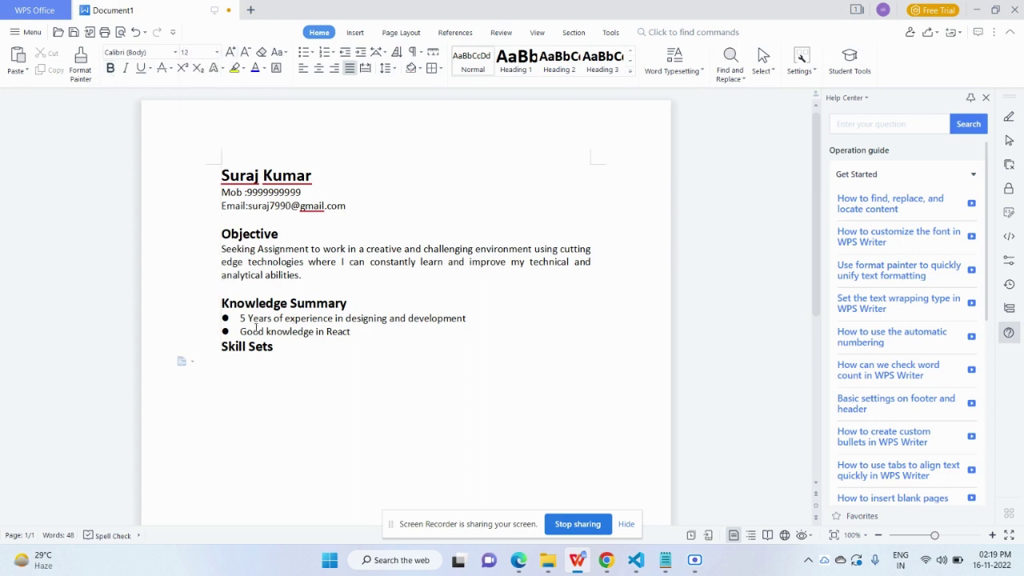
{"action": "left_click", "coordinate": [406, 361]}
{"action": "type", "text": "Javas"}
{"action": "type", "text": "cript,"}
{"action": "type", "text": "Angular,"}
{"action": "type", "text": "Re"}
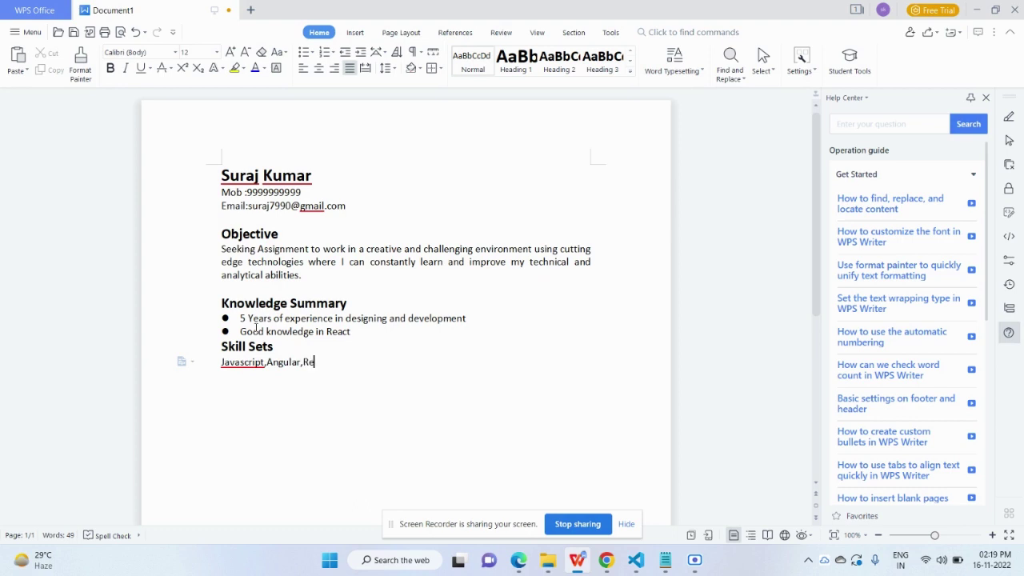
{"action": "type", "text": "act"}
{"action": "key", "text": "Return"}
Step: Insert an unbulleted blank line after the Knowledge Summary bullets and a new line below the skills
{"action": "key", "text": "Return"}
{"action": "left_click", "coordinate": [370, 331]}
{"action": "key", "text": "Return"}
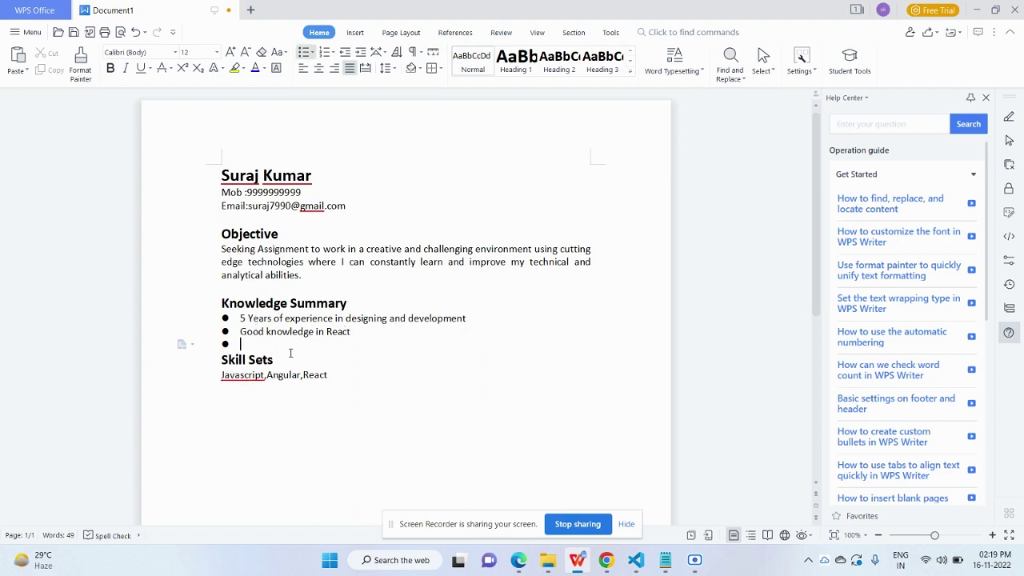
{"action": "left_click", "coordinate": [306, 53]}
{"action": "left_click", "coordinate": [342, 374]}
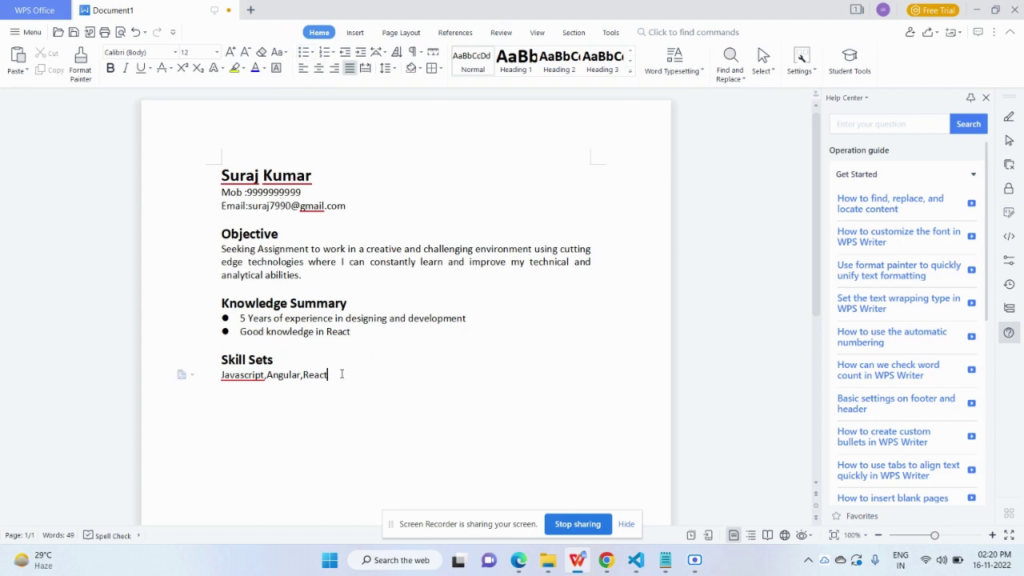
{"action": "key", "text": "Return"}
{"action": "key", "text": "Return"}
Step: Type a bold 16 pt 'Employment Summary' heading
{"action": "left_click", "coordinate": [218, 53]}
{"action": "left_click", "coordinate": [187, 230]}
{"action": "left_click", "coordinate": [109, 68]}
{"action": "type", "text": "E"}
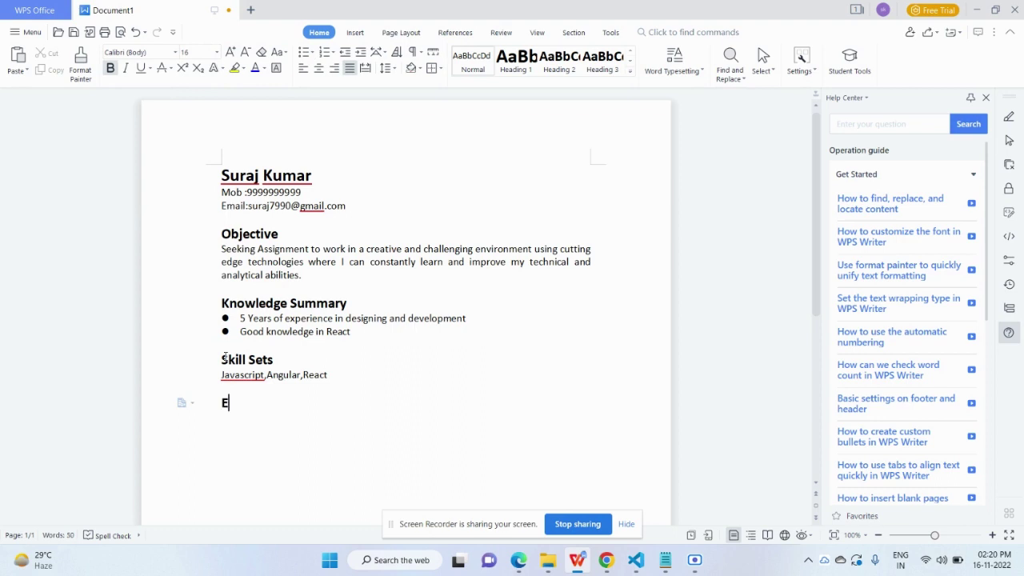
{"action": "type", "text": "mploym"}
{"action": "type", "text": "ent Summa"}
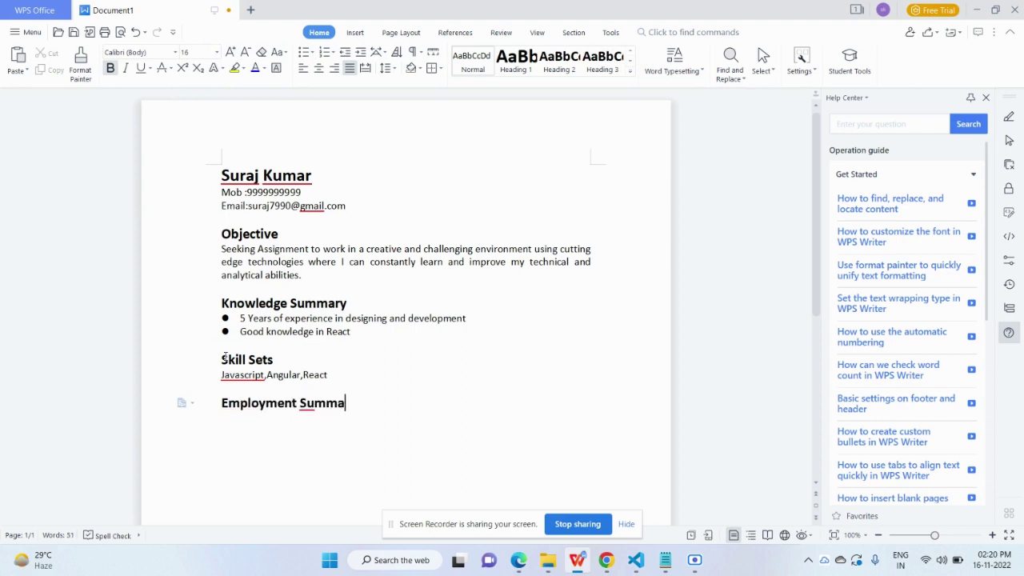
{"action": "type", "text": "ry"}
{"action": "key", "text": "Return"}
Step: Try bullets on the line below the heading and set its text size to 12
{"action": "left_click", "coordinate": [303, 52]}
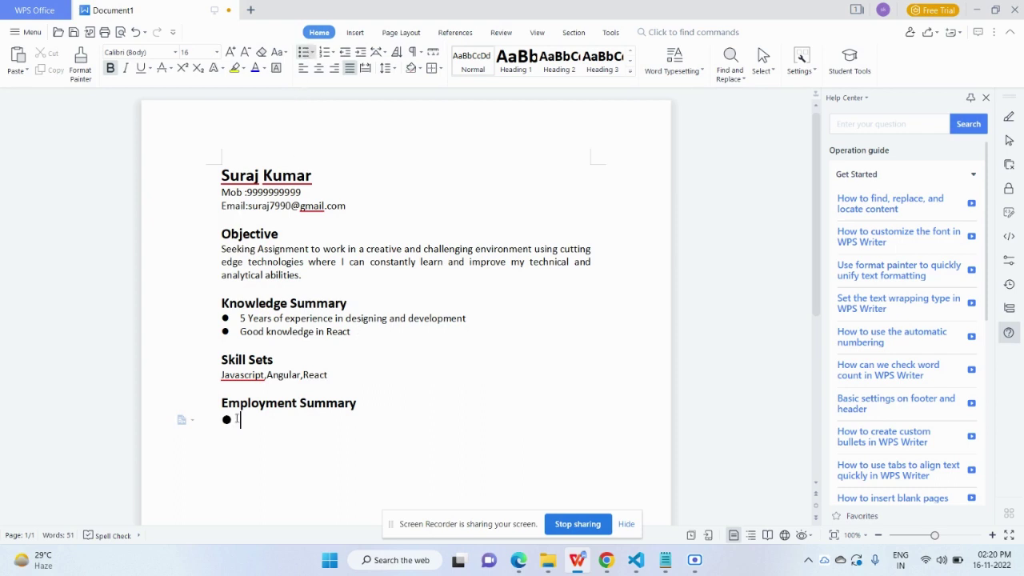
{"action": "key", "text": "BackSpace"}
{"action": "left_click", "coordinate": [303, 52]}
{"action": "left_click", "coordinate": [225, 417]}
{"action": "key", "text": "BackSpace"}
{"action": "left_click", "coordinate": [303, 51]}
{"action": "type", "text": "Cu"}
{"action": "type", "text": "rrently"}
{"action": "key", "text": "BackSpace"}
{"action": "key", "text": "BackSpace"}
{"action": "key", "text": "BackSpace"}
{"action": "key", "text": "BackSpace"}
{"action": "key", "text": "BackSpace"}
{"action": "key", "text": "BackSpace"}
{"action": "key", "text": "BackSpace"}
{"action": "key", "text": "BackSpace"}
{"action": "key", "text": "BackSpace"}
{"action": "key", "text": "BackSpace"}
{"action": "key", "text": "BackSpace"}
{"action": "left_click", "coordinate": [217, 52]}
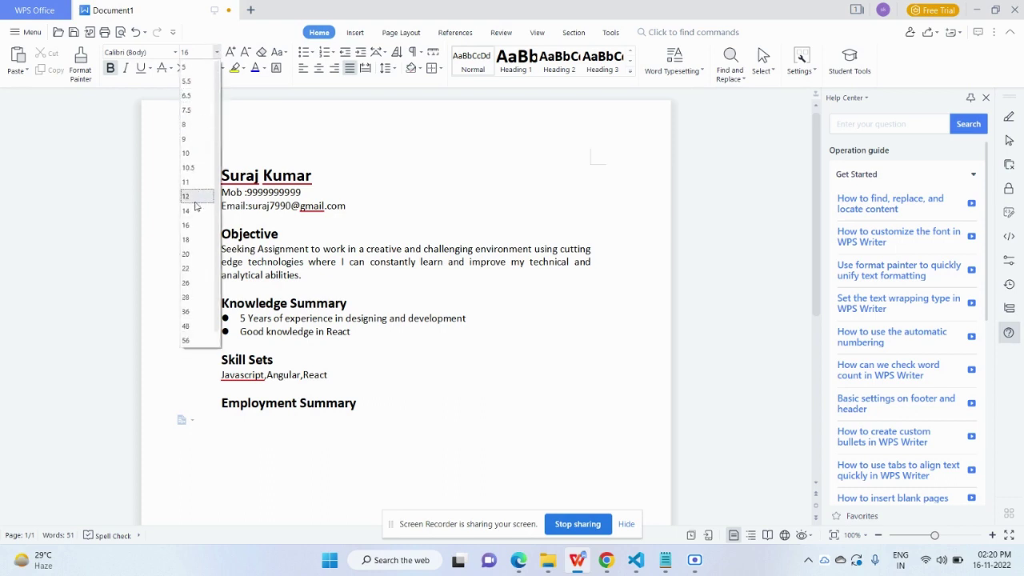
{"action": "left_click", "coordinate": [191, 198]}
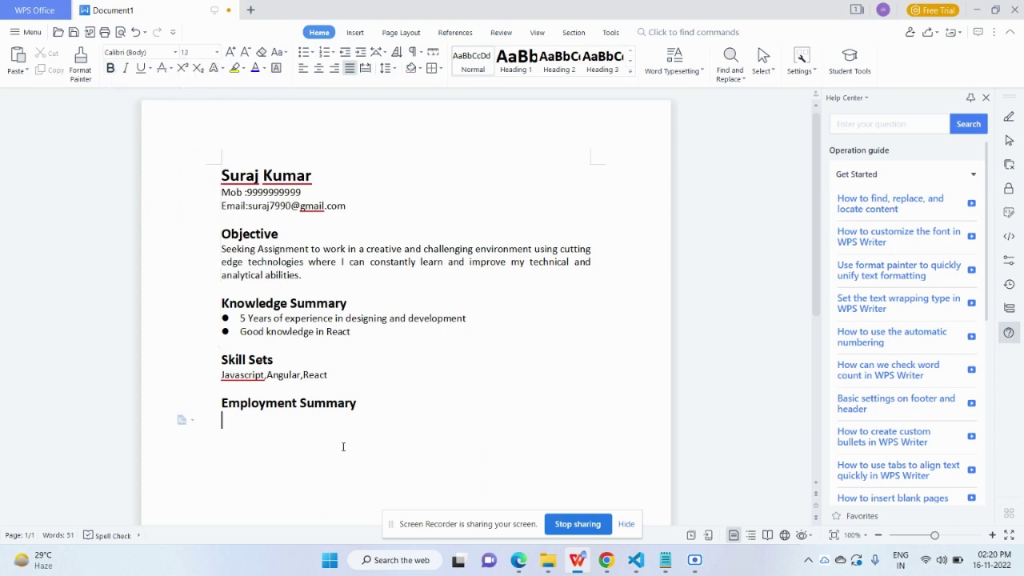
{"action": "type", "text": "C"}
{"action": "key", "text": "BackSpace"}
Step: Try a filled-circle bullet style, then clear it to leave a plain empty line
{"action": "left_click", "coordinate": [312, 52]}
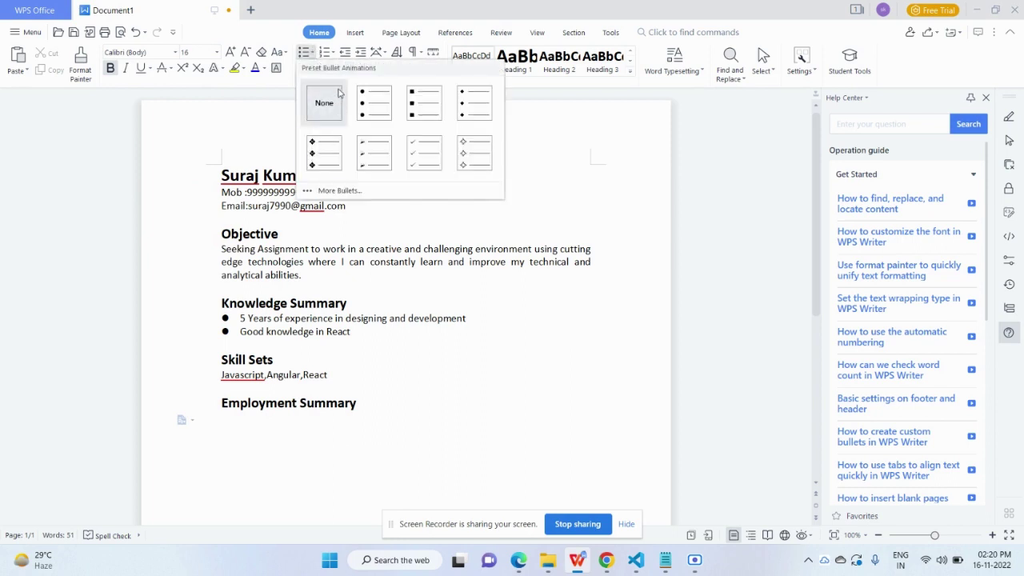
{"action": "left_click", "coordinate": [365, 107]}
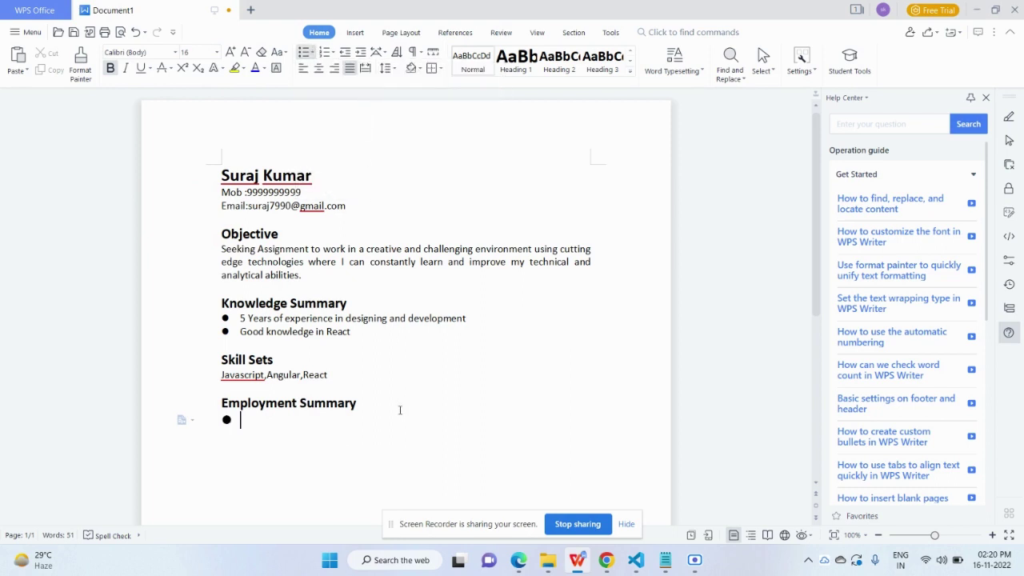
{"action": "key", "text": "BackSpace"}
{"action": "left_click", "coordinate": [312, 52]}
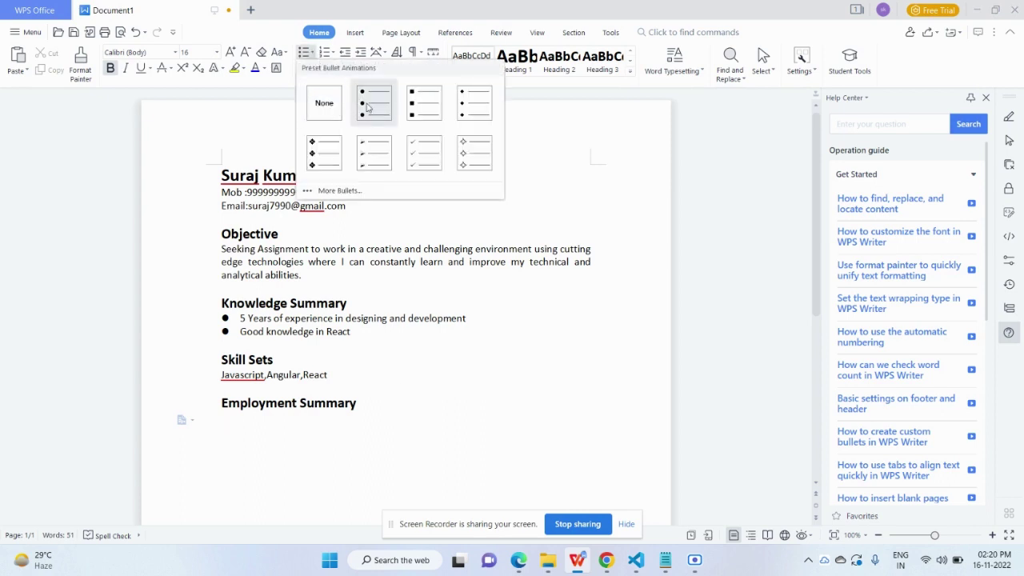
{"action": "left_click", "coordinate": [367, 106]}
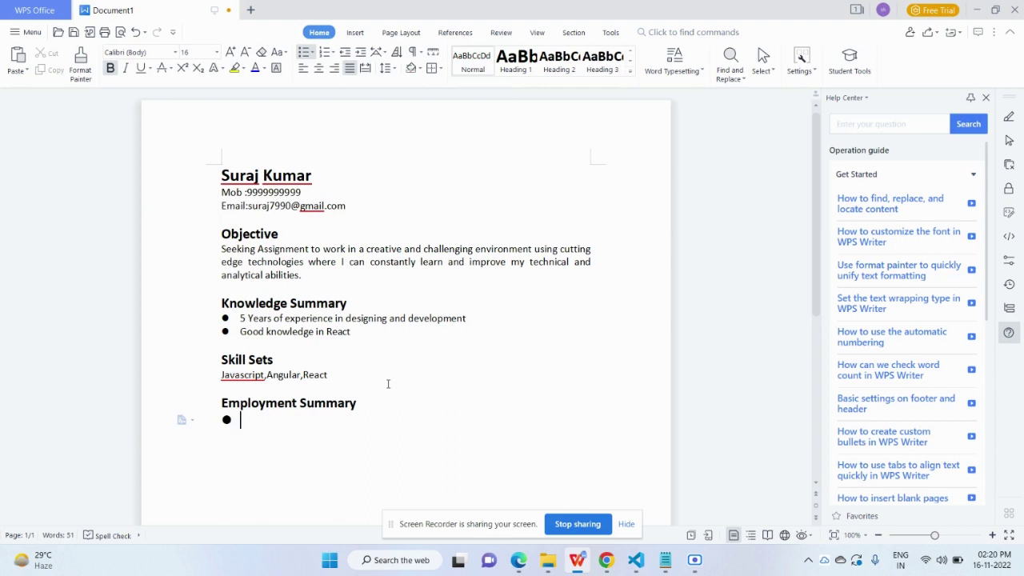
{"action": "type", "text": "Cu"}
{"action": "key", "text": "BackSpace"}
{"action": "key", "text": "BackSpace"}
{"action": "key", "text": "BackSpace"}
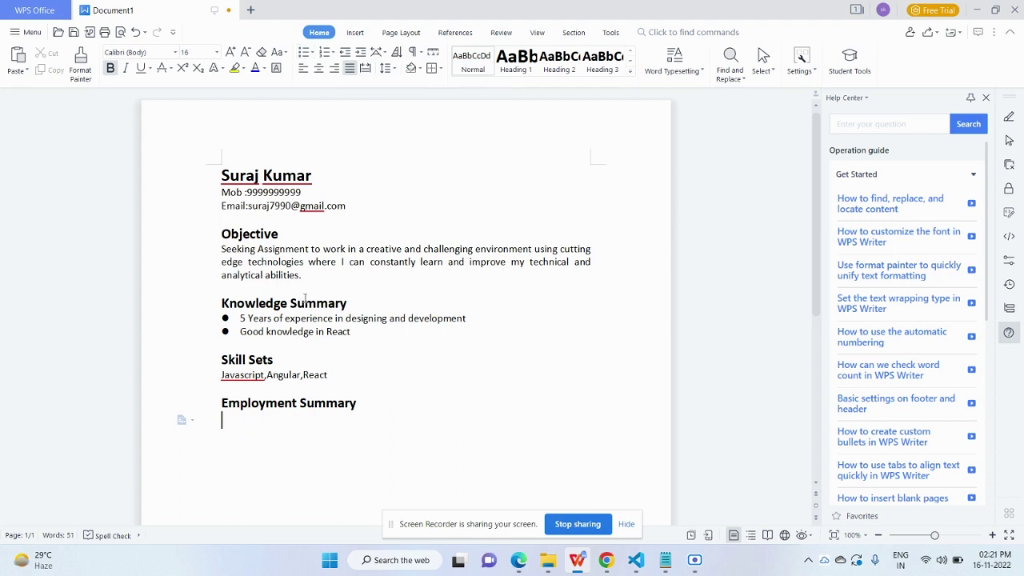
Step: Add the bullet 'Currently working in Infosys as a Software Developer', correcting 'Softwere' to 'Software'
{"action": "left_click", "coordinate": [269, 417]}
{"action": "key", "text": "BackSpace"}
{"action": "left_click", "coordinate": [304, 52]}
{"action": "type", "text": "C"}
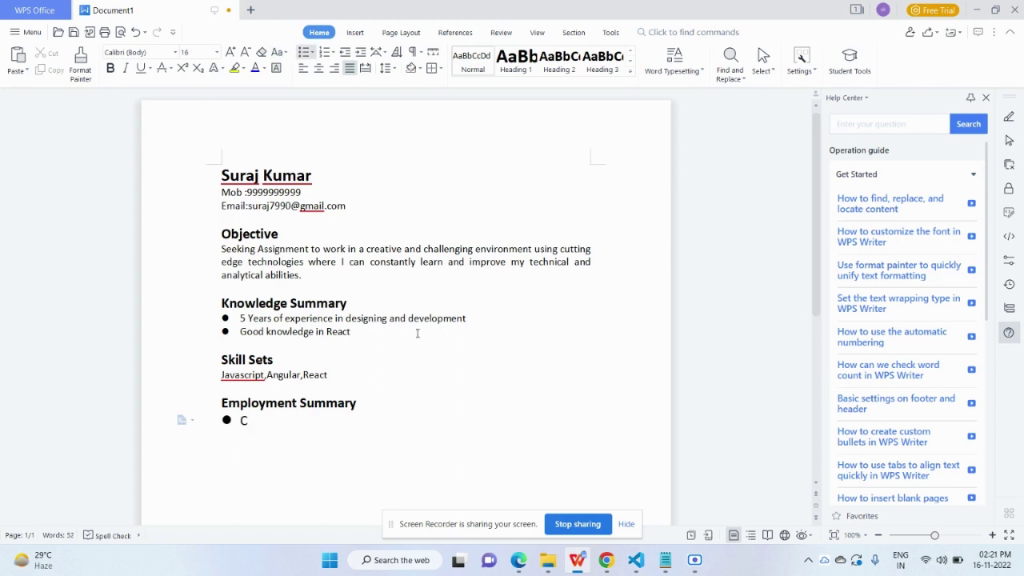
{"action": "type", "text": "urrently"}
{"action": "type", "text": " working i"}
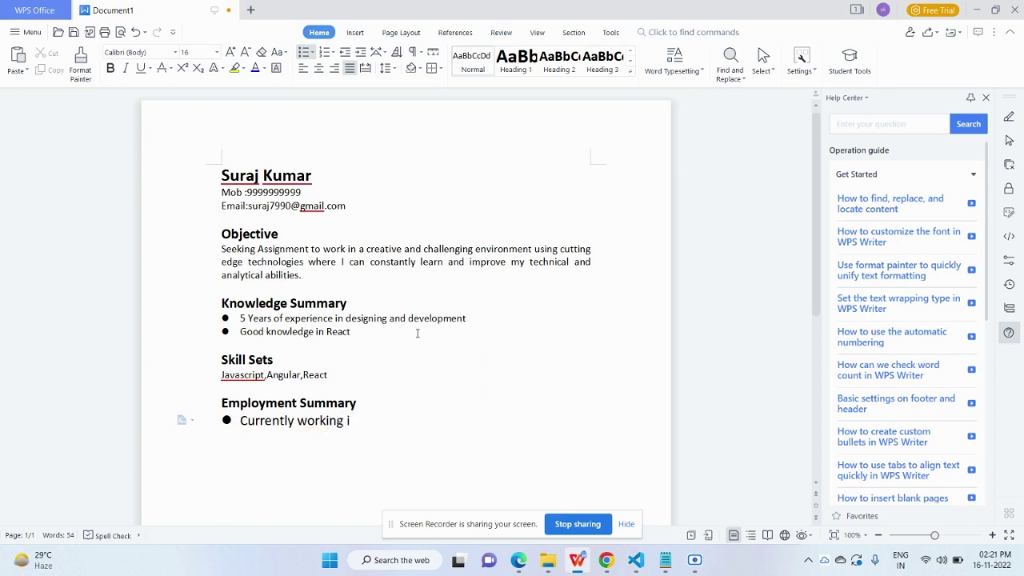
{"action": "type", "text": "n Infosys "}
{"action": "type", "text": "as a"}
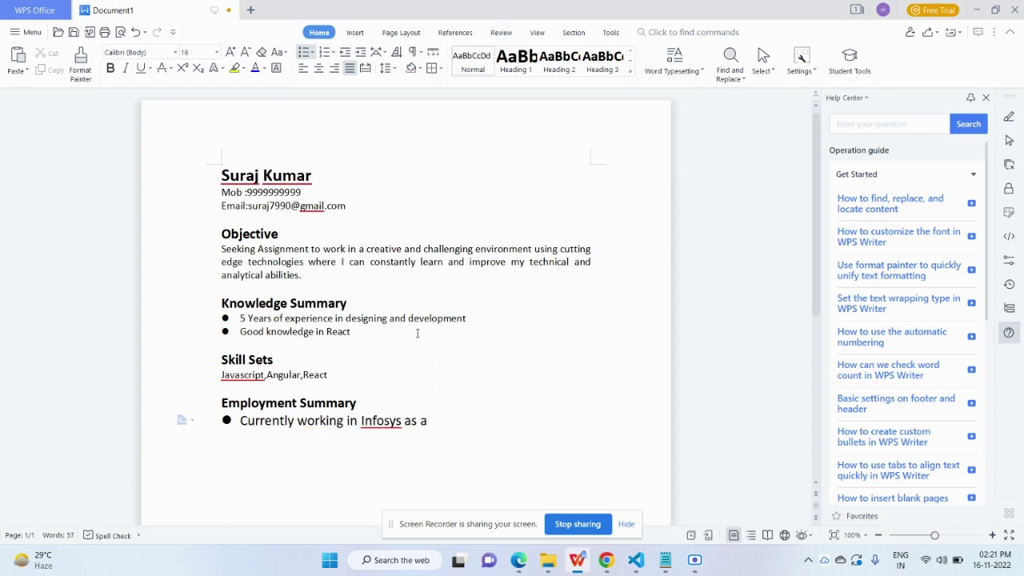
{"action": "type", "text": " Softwere"}
{"action": "type", "text": " Developer"}
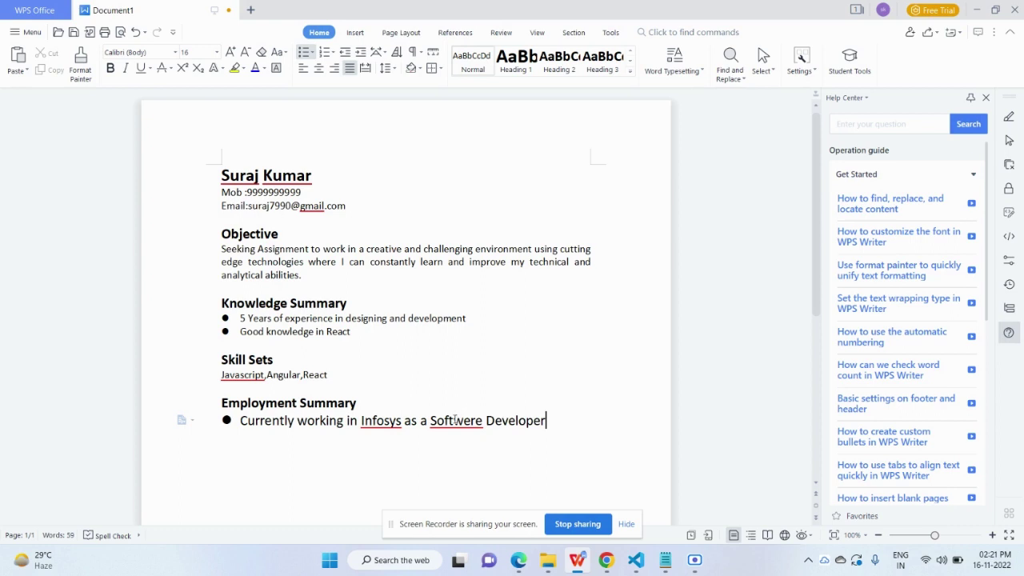
{"action": "right_click", "coordinate": [455, 419]}
{"action": "left_click", "coordinate": [447, 442]}
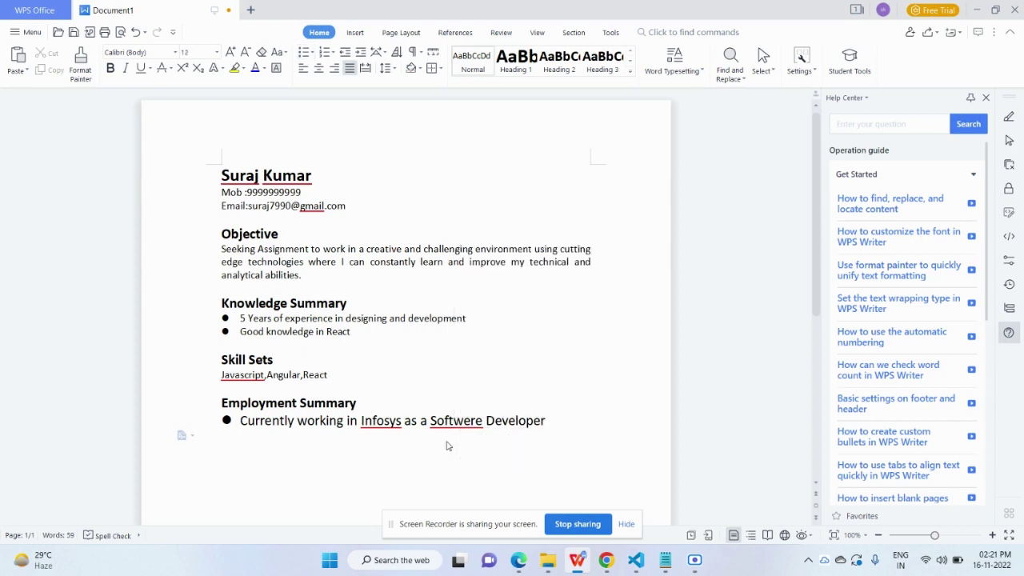
{"action": "left_click", "coordinate": [465, 421]}
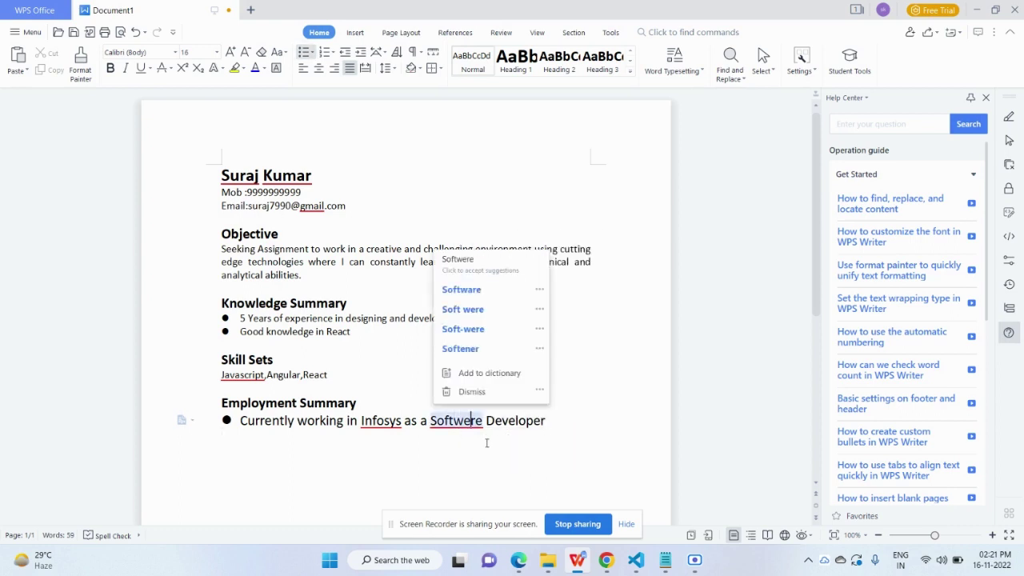
{"action": "left_click", "coordinate": [462, 289]}
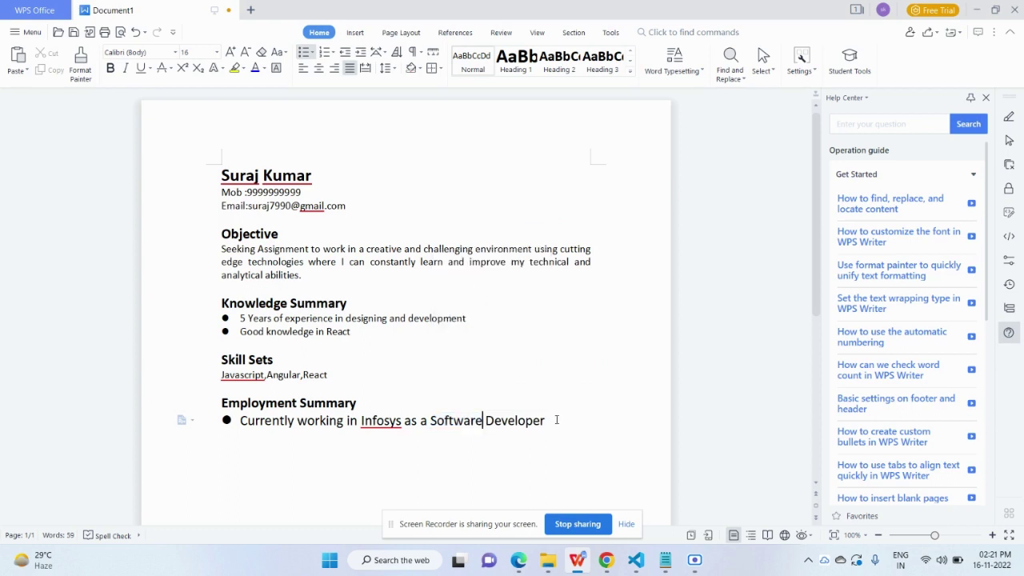
{"action": "left_click", "coordinate": [556, 420]}
Step: Try numbered list style on the employment items, undo it, and clear the empty bullet
{"action": "left_click", "coordinate": [333, 52]}
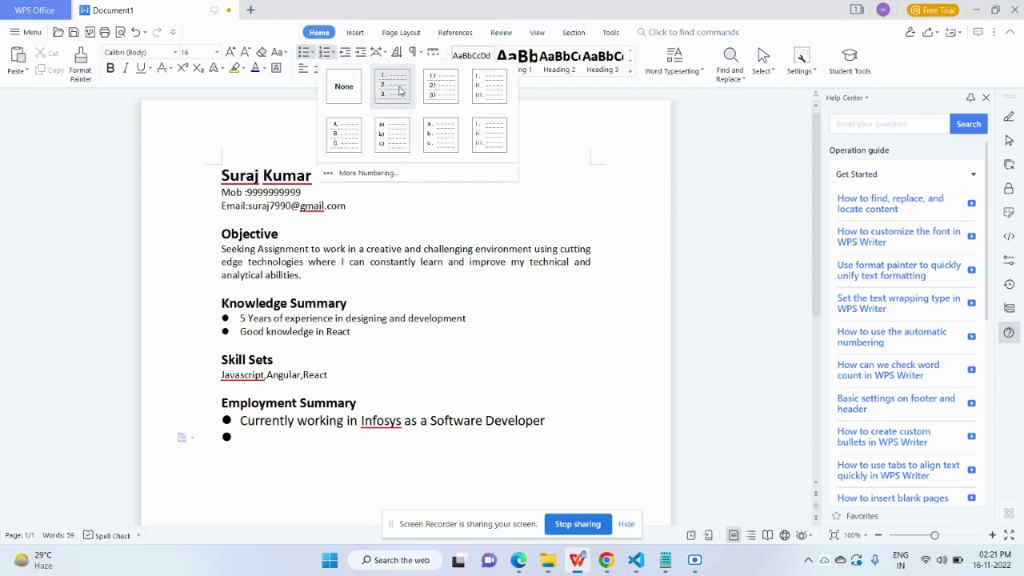
{"action": "left_click", "coordinate": [397, 88]}
{"action": "key", "text": "ctrl+z"}
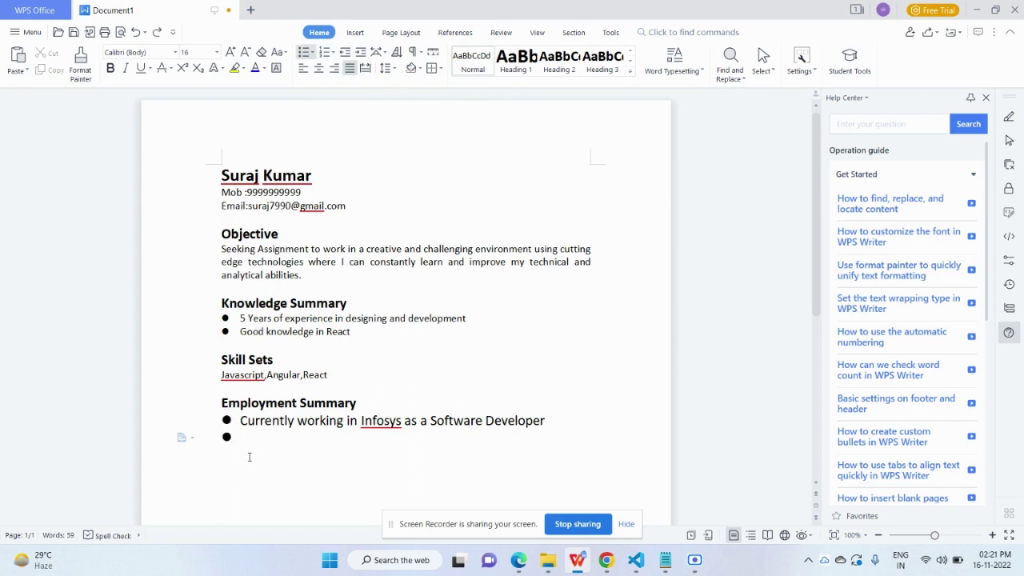
{"action": "key", "text": "BackSpace"}
{"action": "type", "text": "Pr"}
{"action": "type", "text": "e"}
{"action": "key", "text": "BackSpace"}
{"action": "key", "text": "BackSpace"}
{"action": "key", "text": "BackSpace"}
Step: Add the bullet 'Previously worked in Tcs as a Software Developer', fixing 'Eveloper', then a plain line
{"action": "left_click", "coordinate": [301, 51]}
{"action": "type", "text": "Previ"}
{"action": "type", "text": "ously "}
{"action": "type", "text": "worke"}
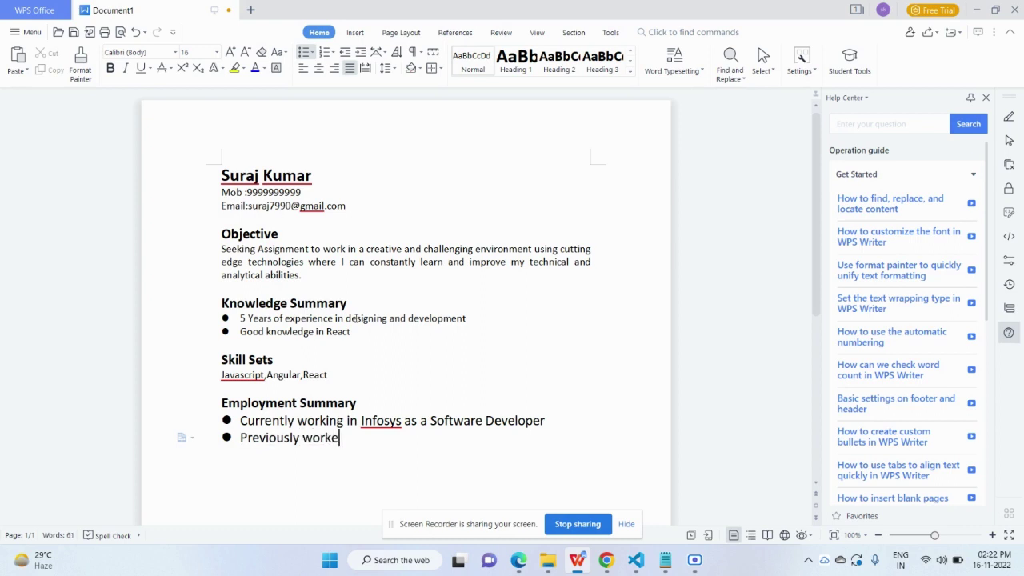
{"action": "type", "text": " d"}
{"action": "key", "text": "BackSpace"}
{"action": "key", "text": "BackSpace"}
{"action": "key", "text": "BackSpace"}
{"action": "type", "text": "ed in "}
{"action": "type", "text": "Tcs a"}
{"action": "type", "text": "s a Sof"}
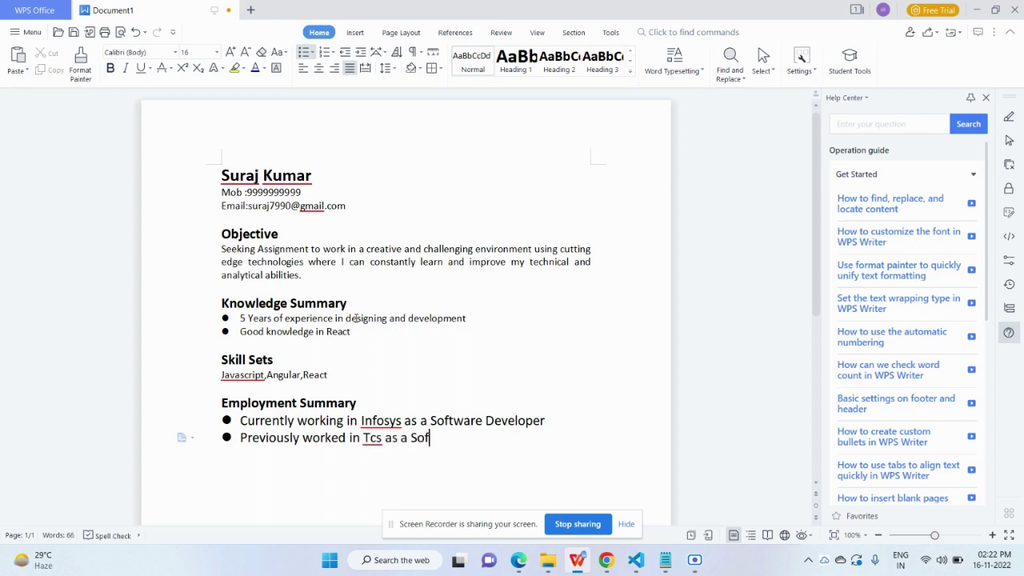
{"action": "type", "text": "tware "}
{"action": "type", "text": "Eveloper"}
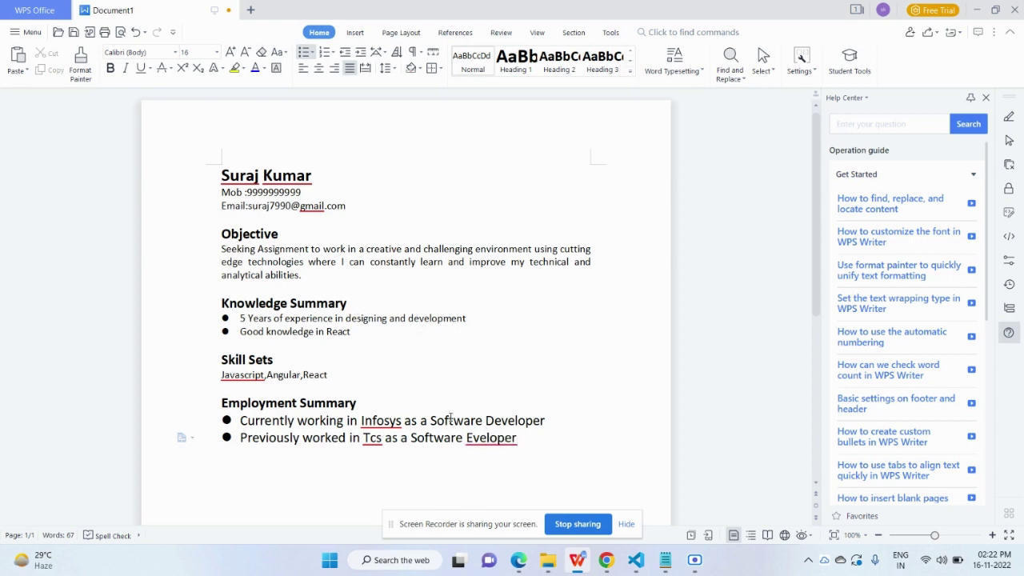
{"action": "left_click", "coordinate": [470, 438]}
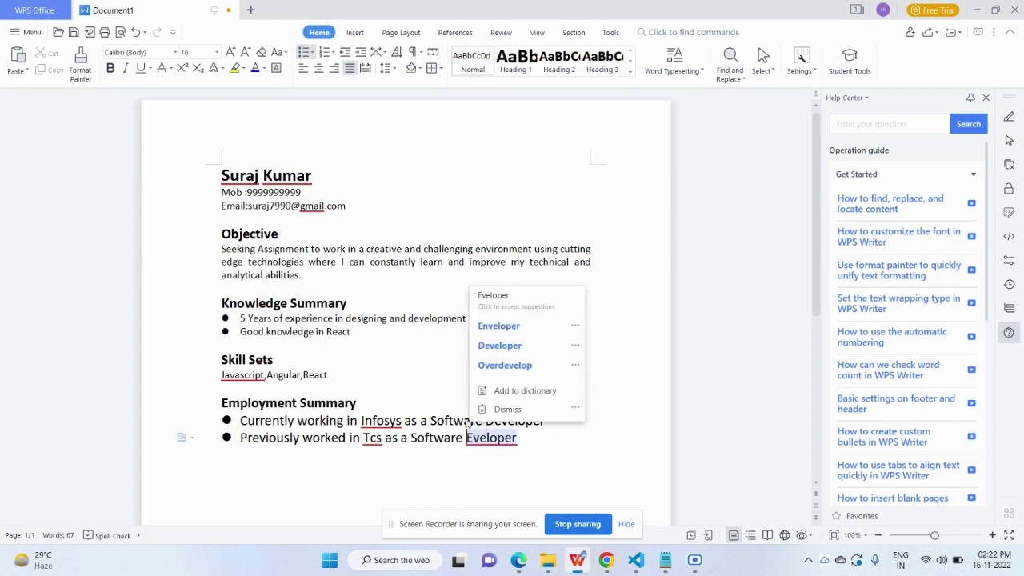
{"action": "left_click", "coordinate": [499, 345]}
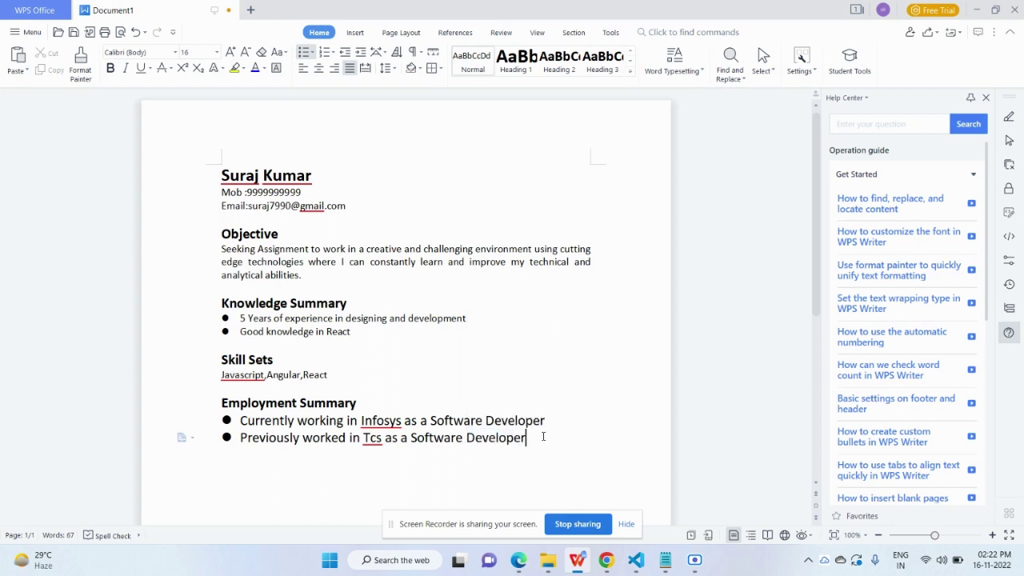
{"action": "key", "text": "Return"}
{"action": "left_click", "coordinate": [308, 52]}
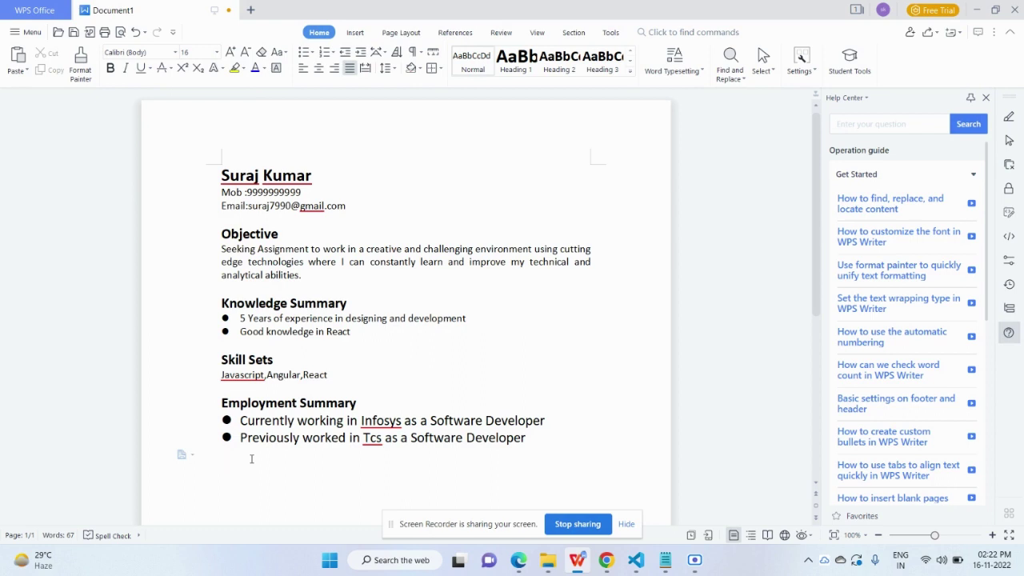
Step: Add a bold 'Project Details' heading below the employment bullets
{"action": "key", "text": "Return"}
{"action": "type", "text": "P"}
{"action": "type", "text": "roje"}
{"action": "key", "text": "BackSpace"}
{"action": "key", "text": "BackSpace"}
{"action": "key", "text": "BackSpace"}
{"action": "key", "text": "BackSpace"}
{"action": "key", "text": "BackSpace"}
{"action": "left_click", "coordinate": [110, 67]}
{"action": "type", "text": "P"}
{"action": "type", "text": "rojec"}
{"action": "type", "text": "t Details"}
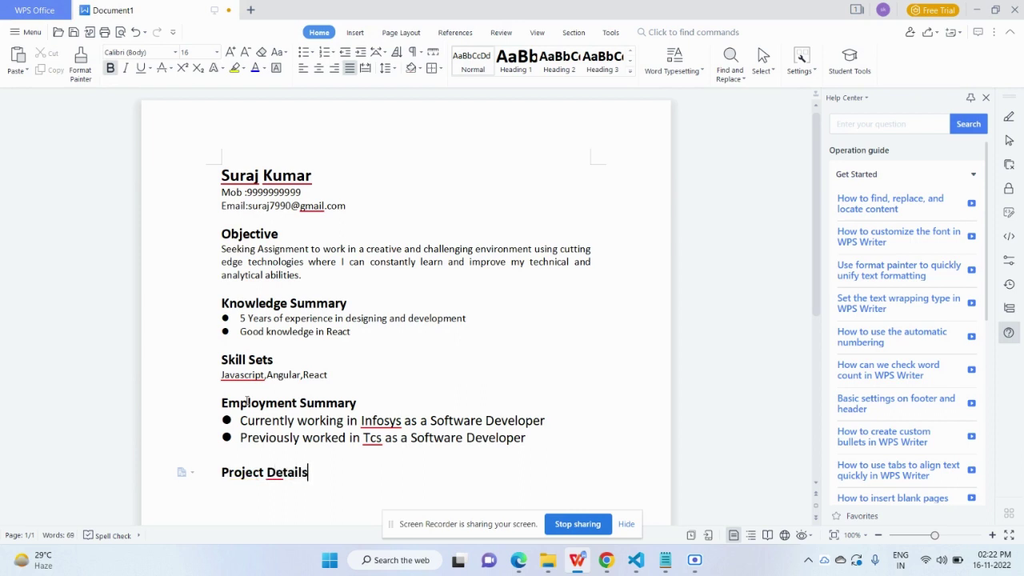
{"action": "key", "text": "Return"}
Step: Type the project name ABC at size 14, followed by a bold Description label
{"action": "type", "text": "AB"}
{"action": "type", "text": "X"}
{"action": "key", "text": "BackSpace"}
{"action": "key", "text": "BackSpace"}
{"action": "key", "text": "BackSpace"}
{"action": "left_click", "coordinate": [216, 51]}
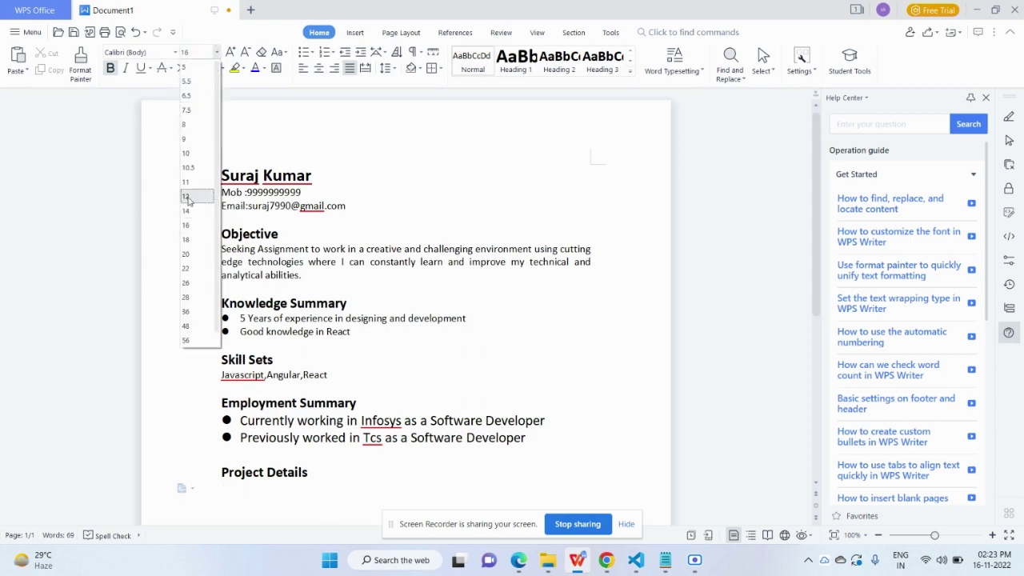
{"action": "left_click", "coordinate": [186, 211]}
{"action": "type", "text": "A"}
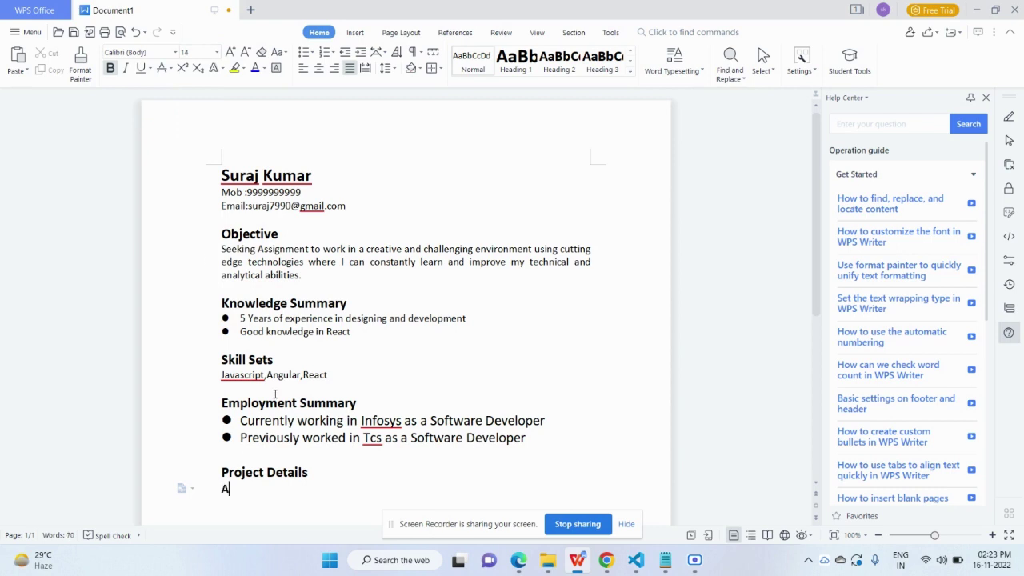
{"action": "type", "text": "BC"}
{"action": "key", "text": "Return"}
{"action": "type", "text": "D"}
{"action": "type", "text": "escriptio"}
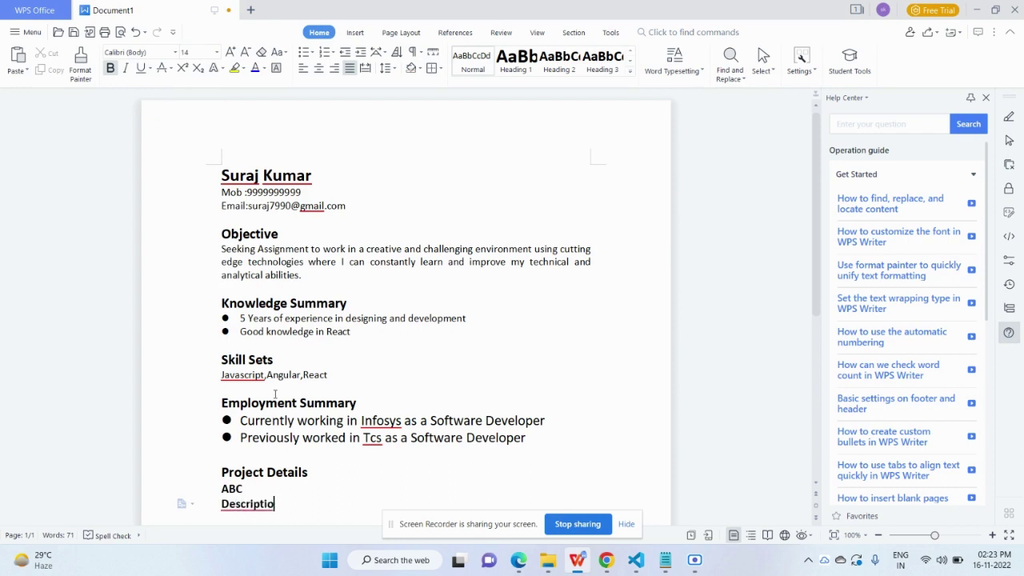
{"action": "type", "text": "n"}
Step: Add the non-bold 12pt description text 'Worked as an Frontend Devlope'
{"action": "type", "text": "Work"}
{"action": "type", "text": "ed as"}
{"action": "key", "text": "BackSpace"}
{"action": "key", "text": "BackSpace"}
{"action": "key", "text": "BackSpace"}
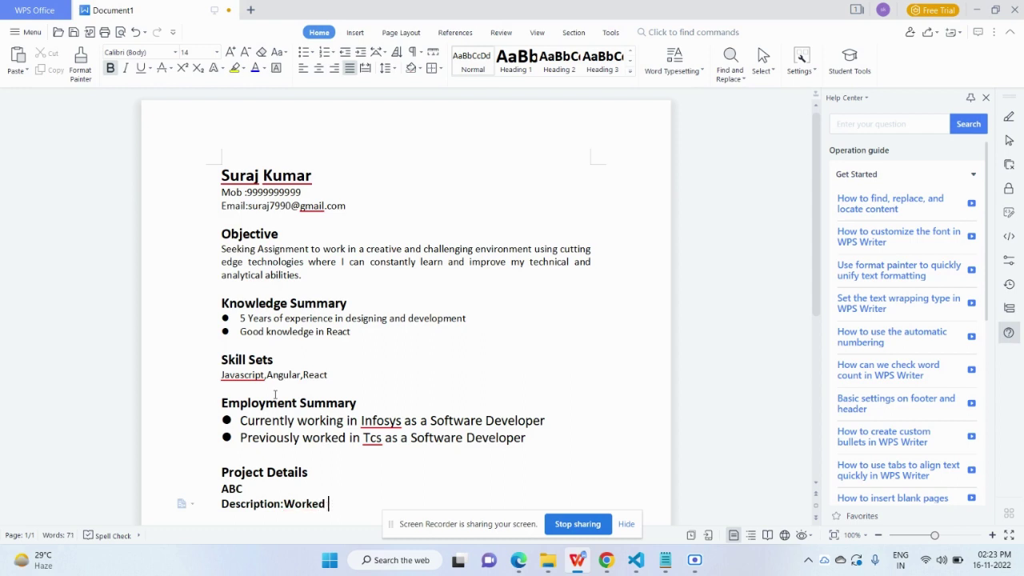
{"action": "key", "text": "BackSpace"}
{"action": "key", "text": "BackSpace"}
{"action": "key", "text": "BackSpace"}
{"action": "key", "text": "BackSpace"}
{"action": "key", "text": "BackSpace"}
{"action": "key", "text": "BackSpace"}
{"action": "left_click", "coordinate": [215, 52]}
{"action": "left_click", "coordinate": [197, 196]}
{"action": "left_click", "coordinate": [110, 68]}
{"action": "type", "text": "Wo"}
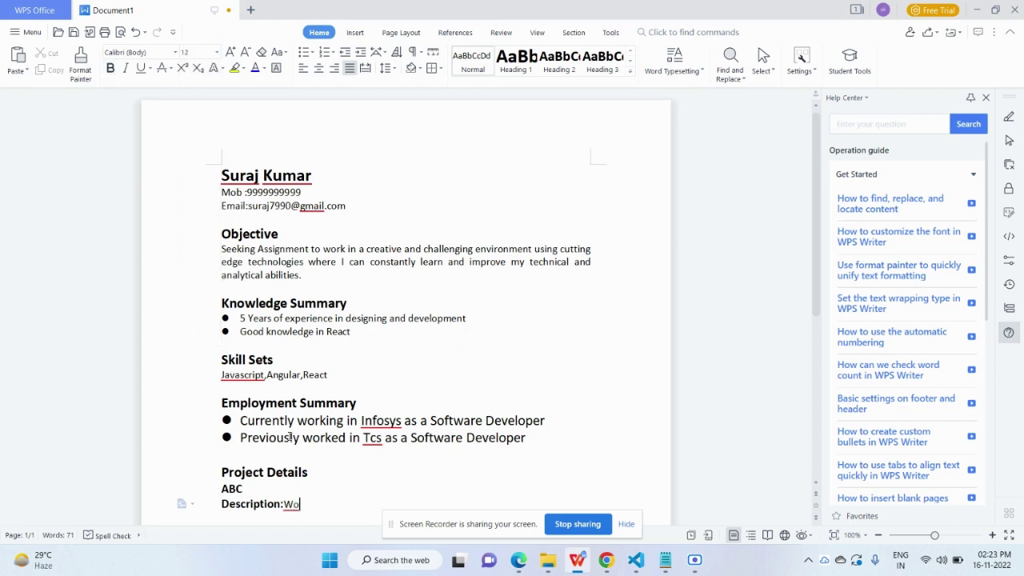
{"action": "type", "text": "rk"}
{"action": "type", "text": "ed as"}
{"action": "type", "text": " an F"}
{"action": "type", "text": "rontend Dev"}
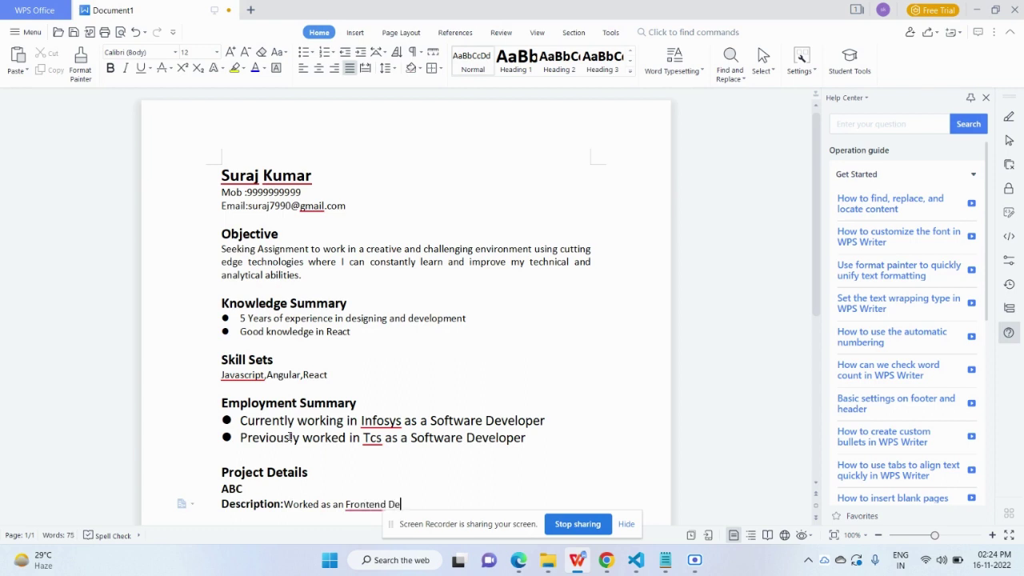
{"action": "type", "text": "loper"}
{"action": "key", "text": "Return"}
{"action": "scroll", "coordinate": [378, 307], "scroll_direction": "down", "scroll_amount": 1}
{"action": "scroll", "coordinate": [376, 315], "scroll_direction": "down", "scroll_amount": 2}
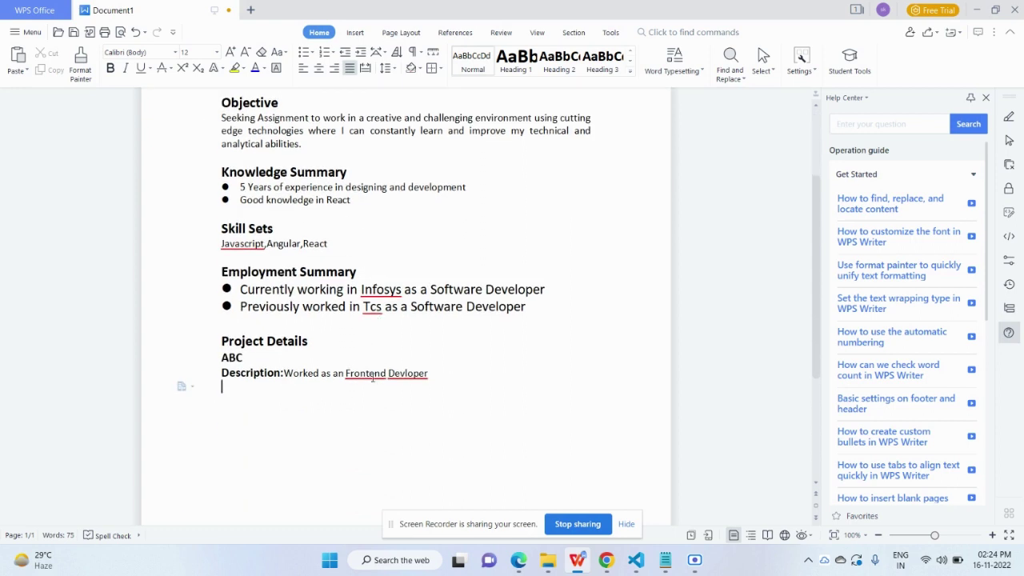
Step: Add a bold 14pt 'Team Size:10' line below the description
{"action": "right_click", "coordinate": [369, 373]}
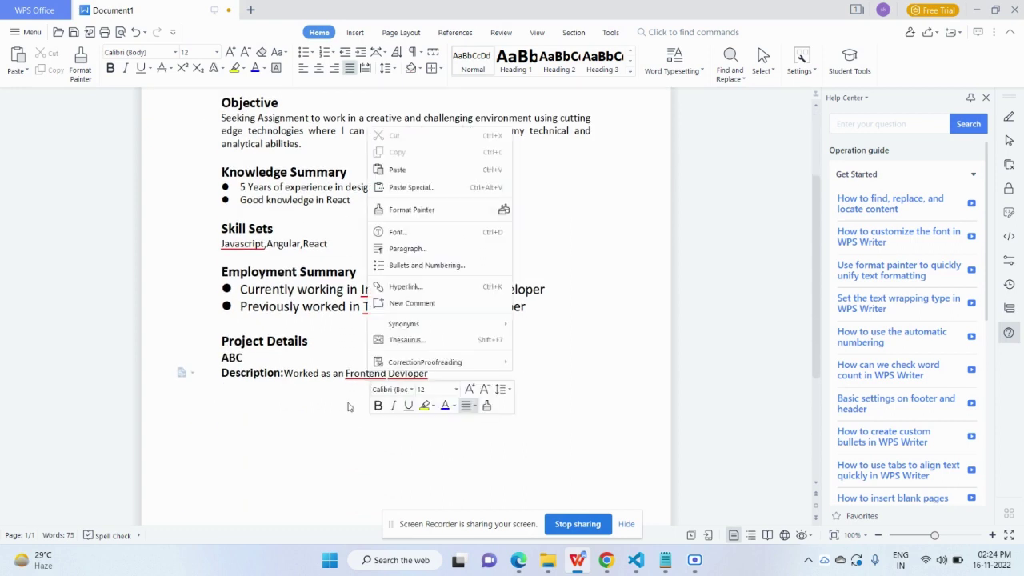
{"action": "key", "text": "Escape"}
{"action": "key", "text": "Return"}
{"action": "type", "text": "T"}
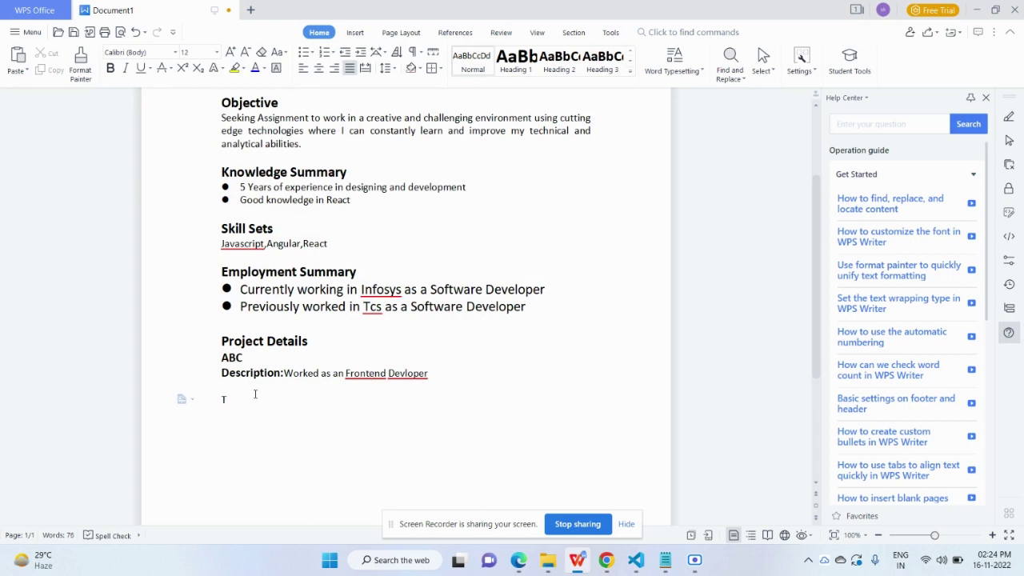
{"action": "key", "text": "BackSpace"}
{"action": "left_click", "coordinate": [217, 52]}
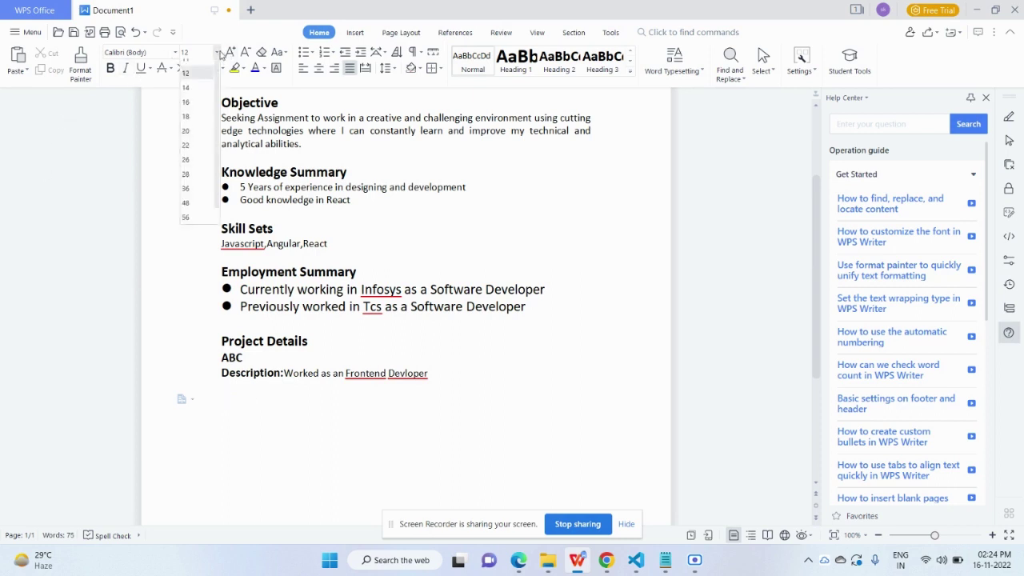
{"action": "left_click", "coordinate": [184, 87]}
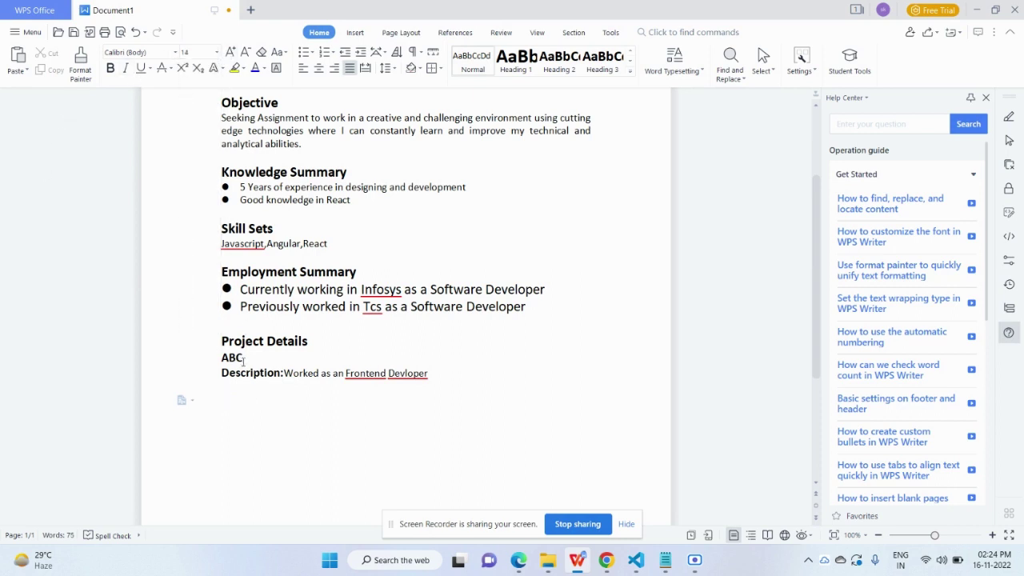
{"action": "type", "text": "Team"}
{"action": "key", "text": "BackSpace"}
{"action": "key", "text": "BackSpace"}
{"action": "key", "text": "BackSpace"}
{"action": "key", "text": "ctrl+b"}
{"action": "type", "text": "Tea"}
{"action": "type", "text": "m"}
{"action": "type", "text": " Size:"}
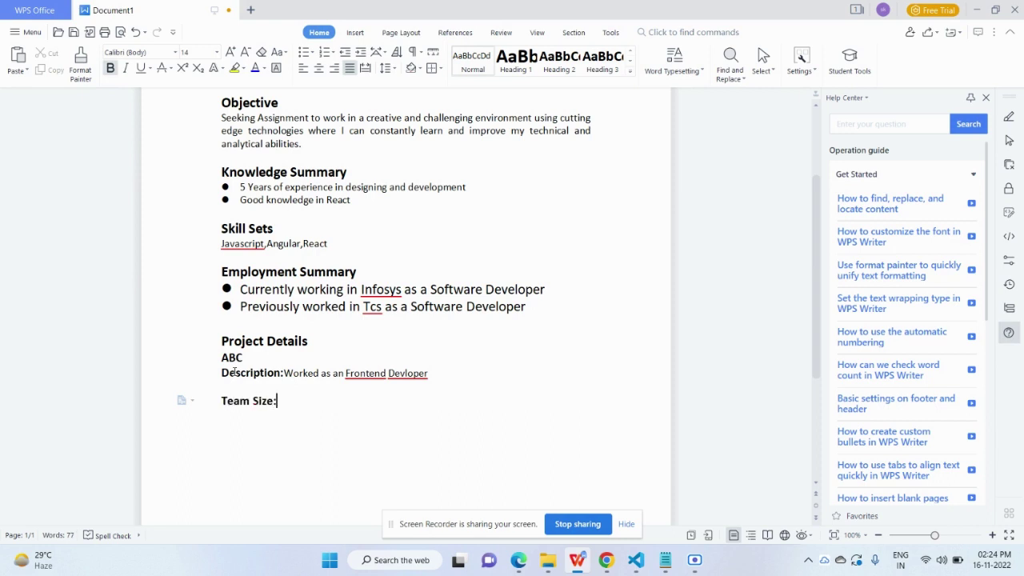
{"action": "type", "text": "10"}
{"action": "key", "text": "Return"}
Step: Indent and unindent the ABC-to-Team Size entries, leaving them at the margin, then add a blank line
{"action": "left_click_drag", "start_coordinate": [221, 357], "coordinate": [284, 413]}
{"action": "key", "text": "Tab"}
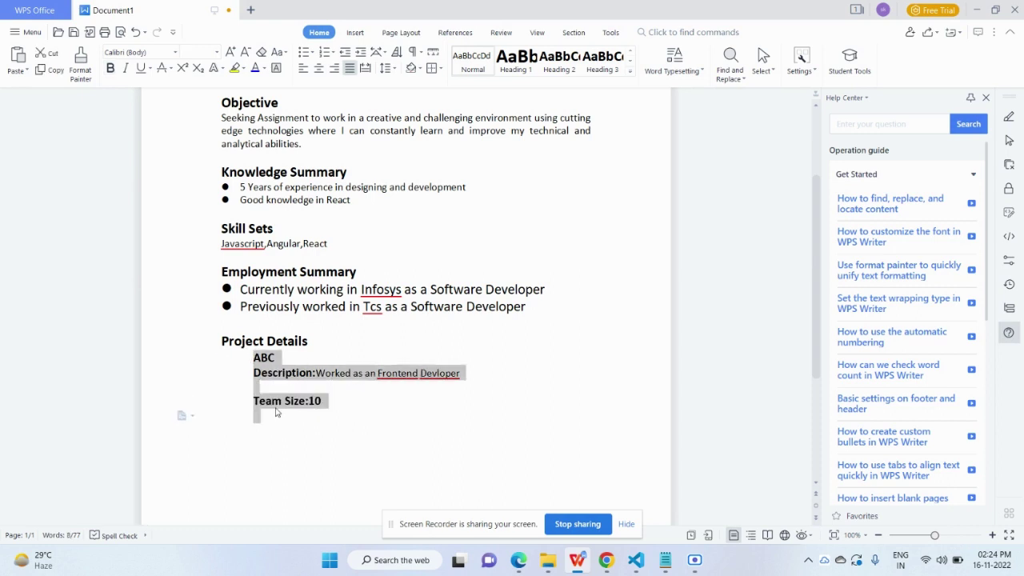
{"action": "key", "text": "shift+Tab"}
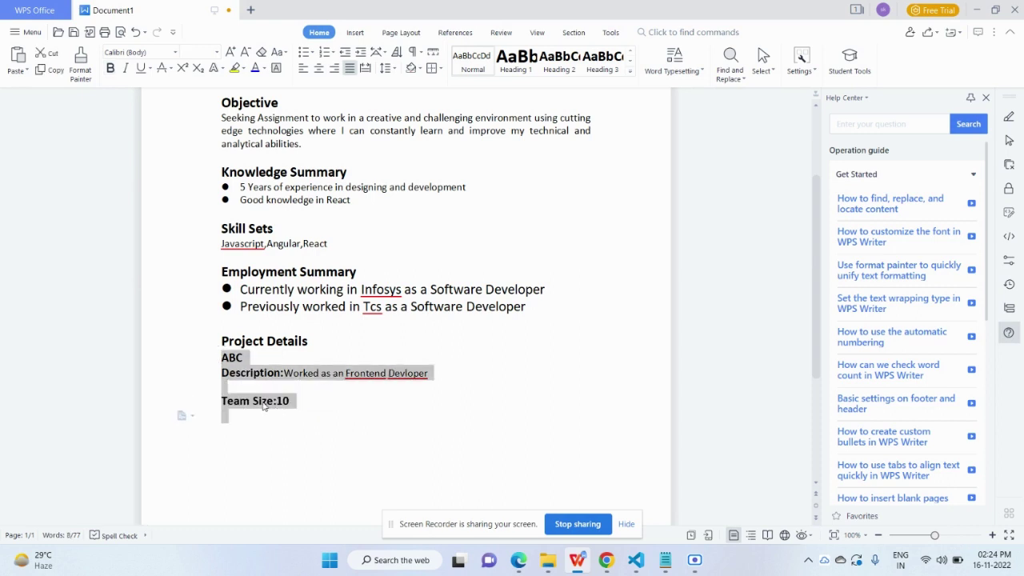
{"action": "key", "text": "Tab"}
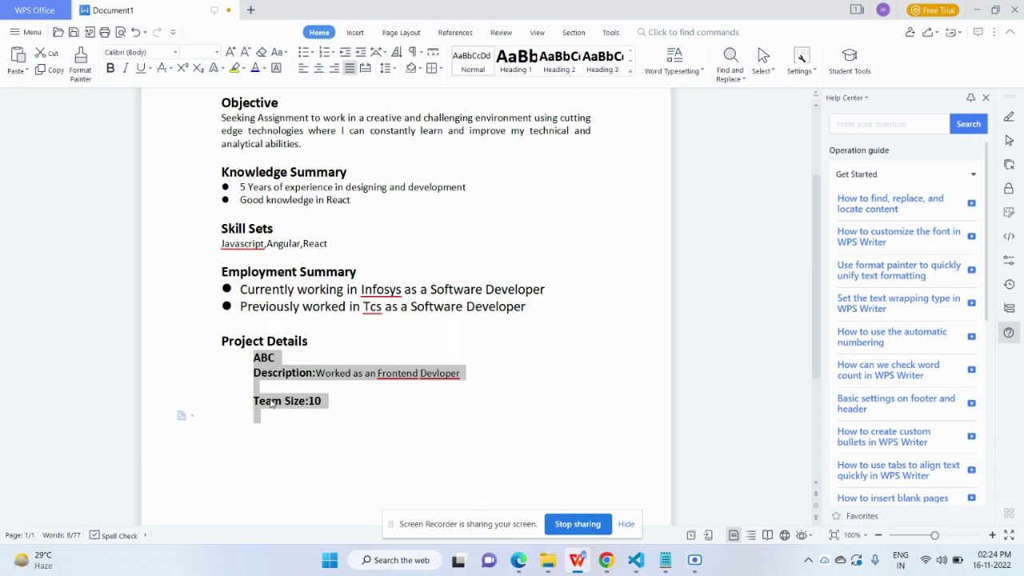
{"action": "key", "text": "shift+Tab"}
{"action": "left_click", "coordinate": [303, 402]}
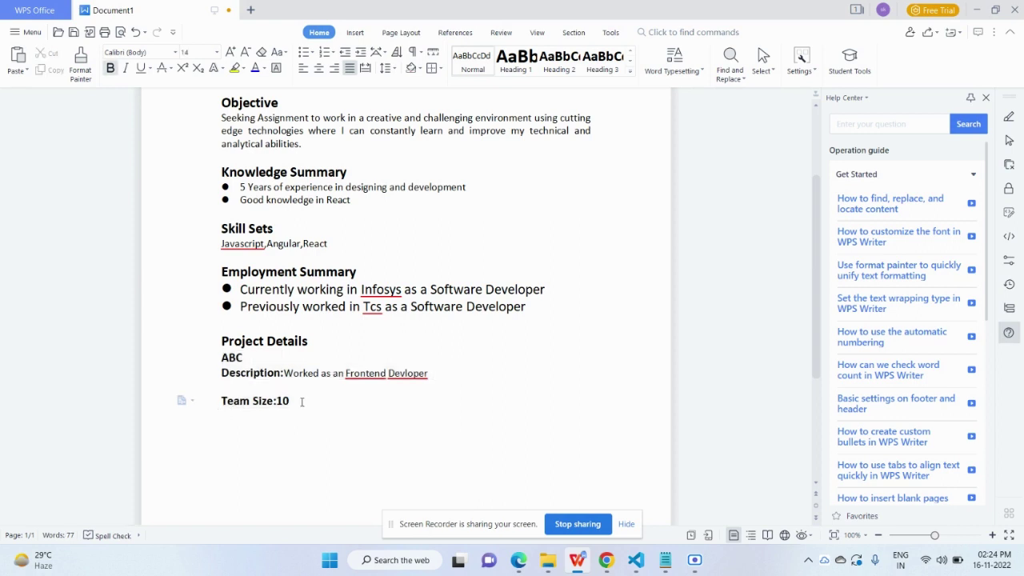
{"action": "key", "text": "Return"}
{"action": "key", "text": "Return"}
Step: Type a 16pt 'Personal Details' heading after Team Size:10, leaving an empty line below
{"action": "left_click", "coordinate": [216, 52]}
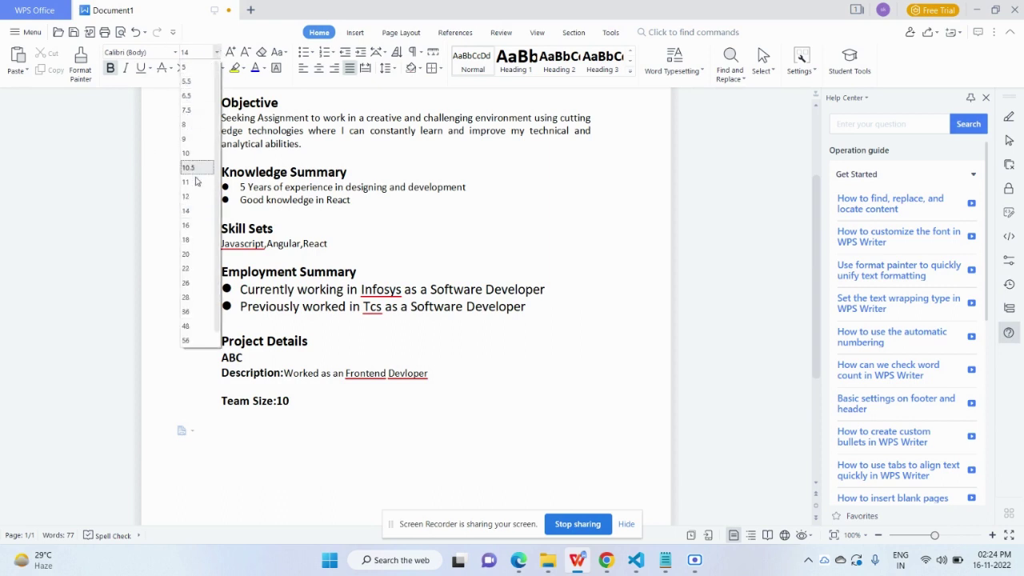
{"action": "left_click", "coordinate": [192, 239]}
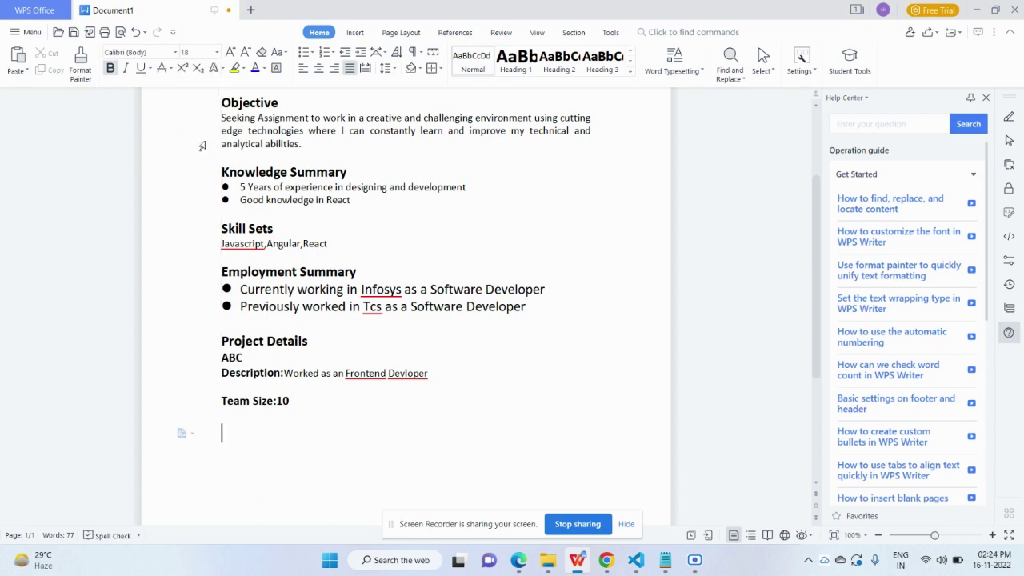
{"action": "left_click", "coordinate": [216, 52]}
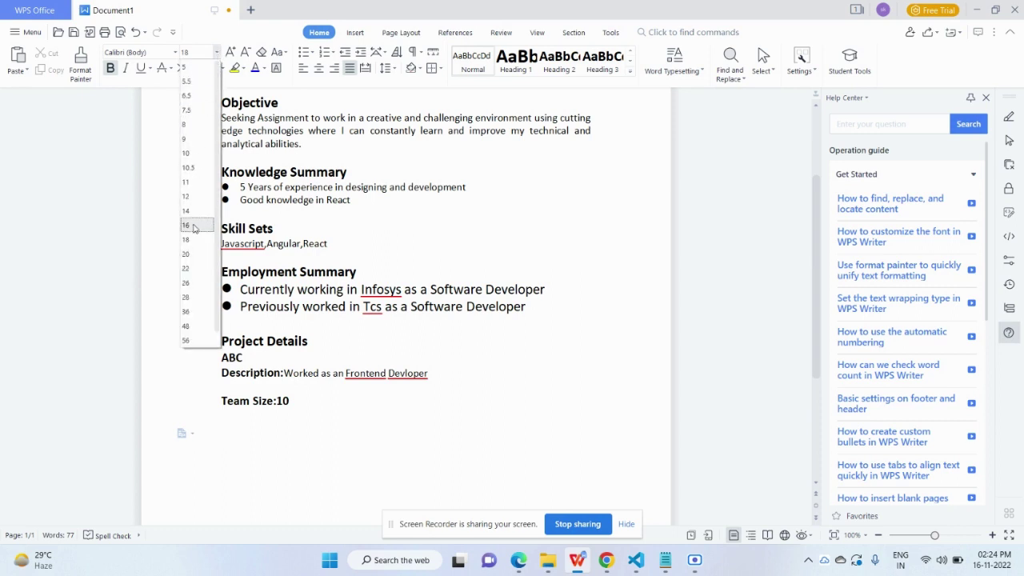
{"action": "left_click", "coordinate": [193, 227]}
{"action": "type", "text": "P"}
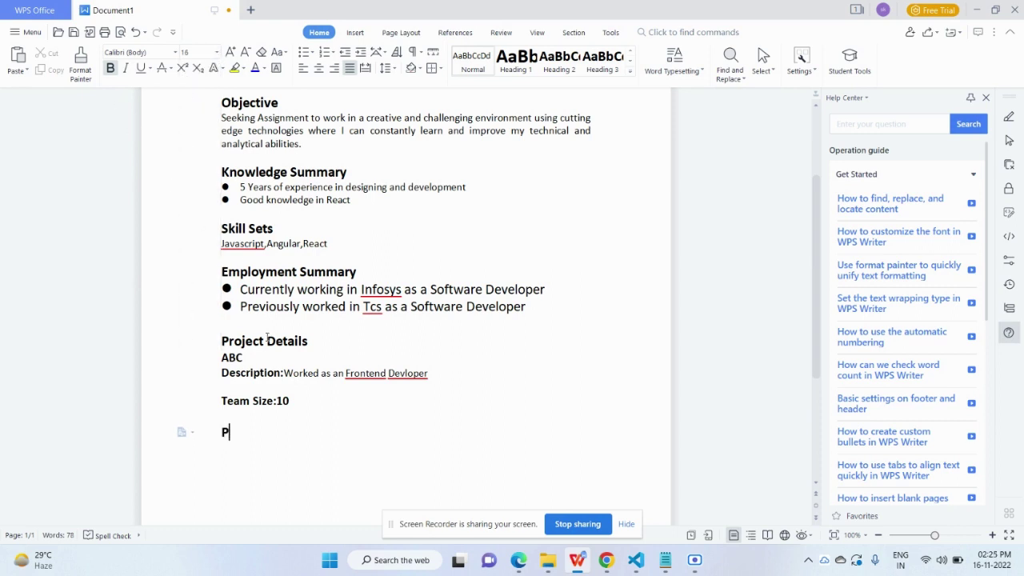
{"action": "type", "text": "ersonal "}
{"action": "type", "text": "Details"}
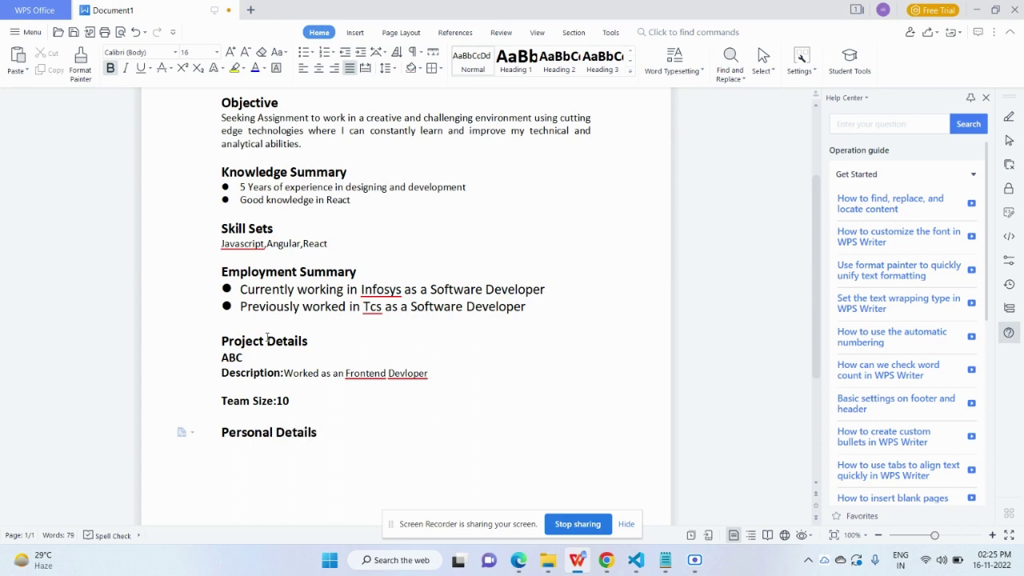
{"action": "key", "text": "Return"}
{"action": "type", "text": "Langua"}
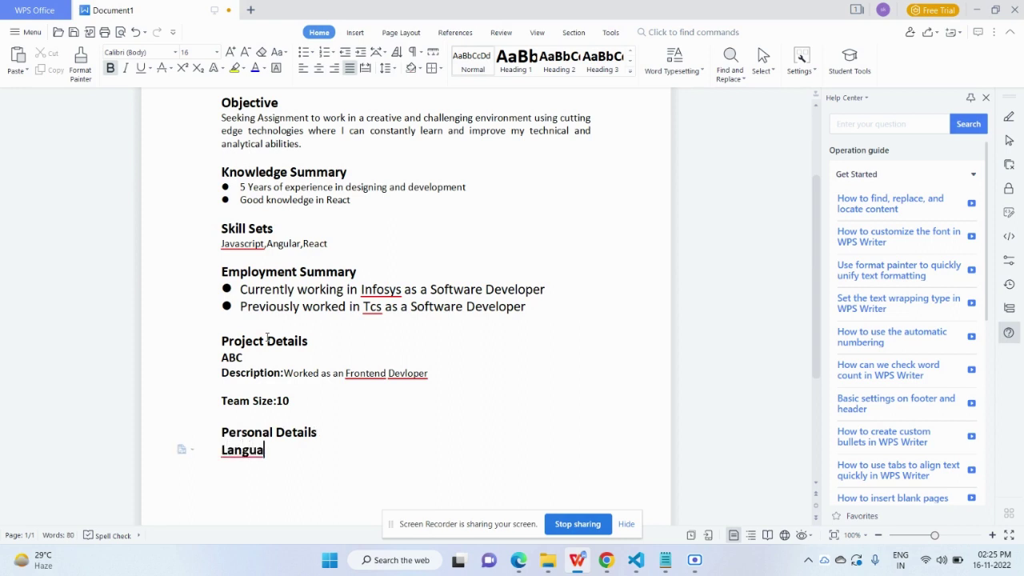
{"action": "type", "text": "ge"}
{"action": "key", "text": "BackSpace"}
{"action": "key", "text": "BackSpace"}
{"action": "key", "text": "BackSpace"}
{"action": "key", "text": "BackSpace"}
{"action": "key", "text": "BackSpace"}
{"action": "key", "text": "BackSpace"}
{"action": "key", "text": "BackSpace"}
{"action": "key", "text": "BackSpace"}
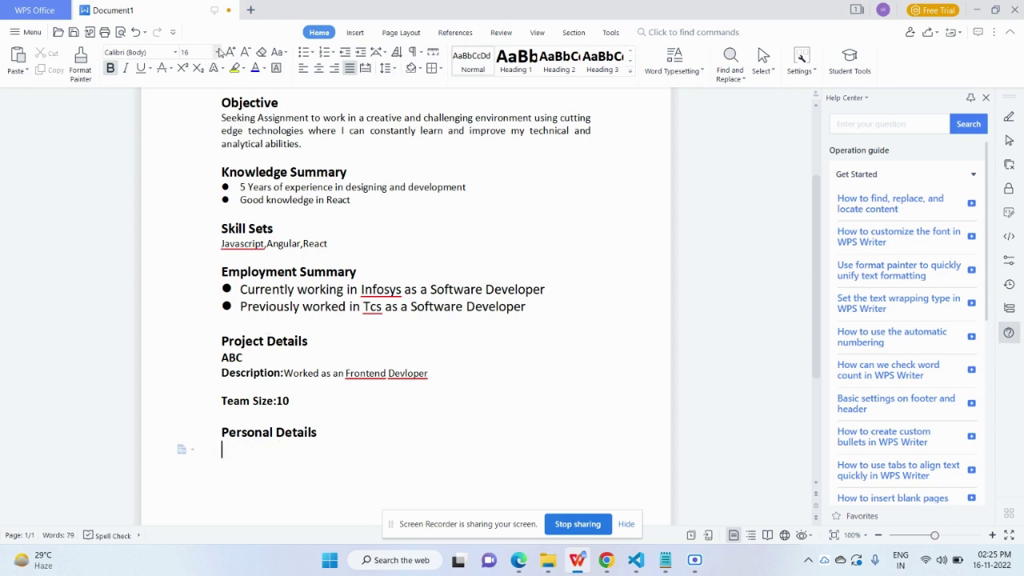
Step: At size 12, type the lines Language : English,Hindi, Sex :Male and Nationality : Indian
{"action": "left_click", "coordinate": [216, 52]}
{"action": "left_click", "coordinate": [188, 213]}
{"action": "left_click", "coordinate": [216, 53]}
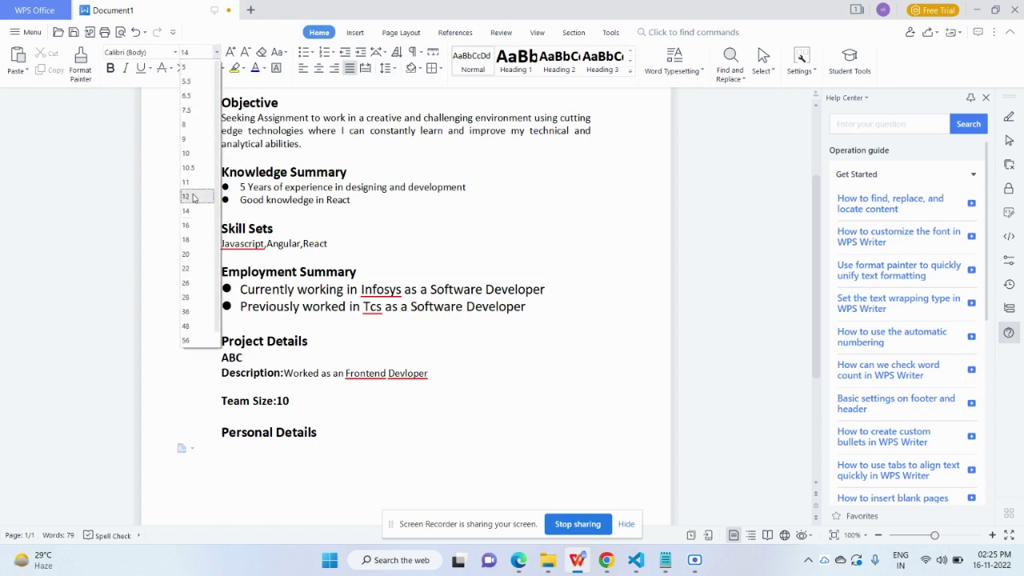
{"action": "left_click", "coordinate": [193, 197]}
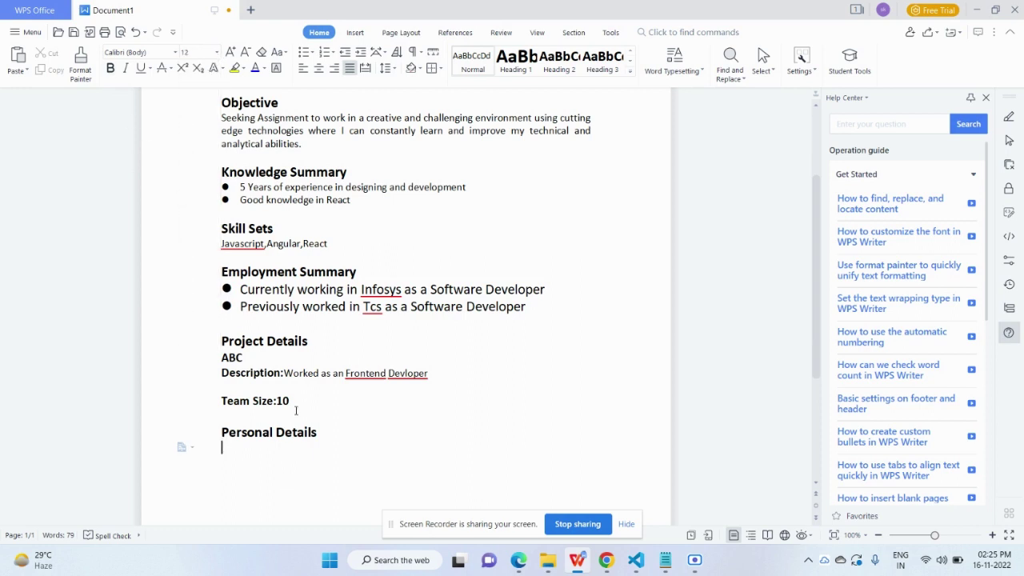
{"action": "left_click", "coordinate": [404, 447]}
{"action": "type", "text": "Lang"}
{"action": "type", "text": "uage : "}
{"action": "type", "text": "E"}
{"action": "type", "text": "nglish"}
{"action": "type", "text": ",H"}
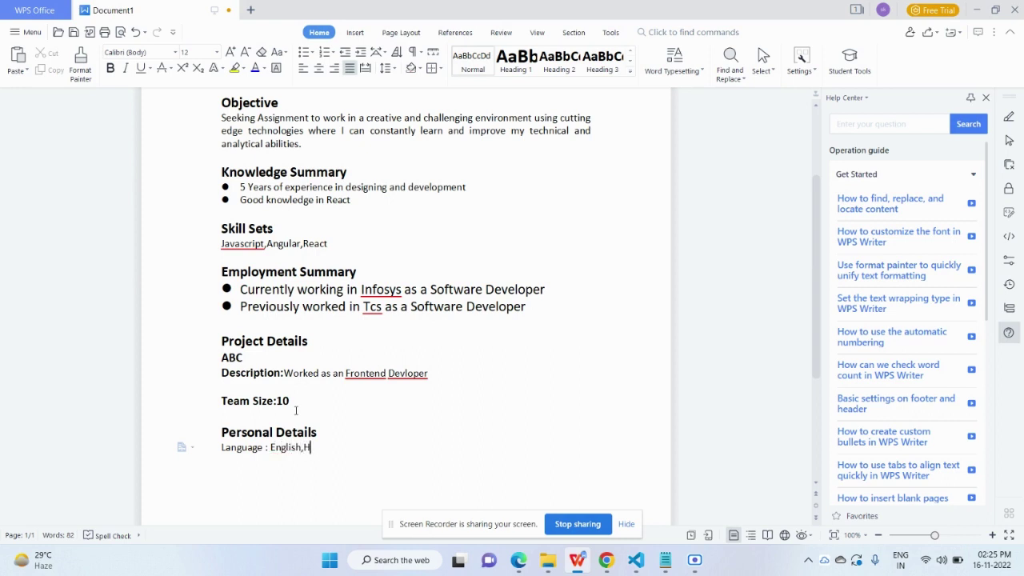
{"action": "type", "text": "indi"}
{"action": "key", "text": "Return"}
{"action": "type", "text": "Sex"}
{"action": "type", "text": "        :"}
{"action": "type", "text": "Male"}
{"action": "key", "text": "Return"}
{"action": "type", "text": "Natio"}
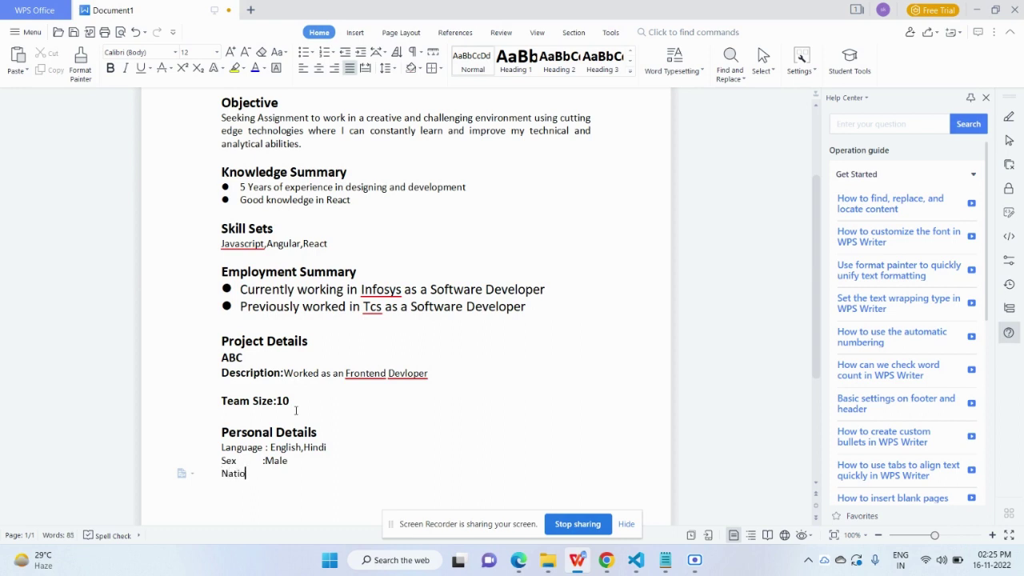
{"action": "type", "text": "nality : "}
{"action": "type", "text": "Ondo"}
{"action": "type", "text": "a"}
{"action": "key", "text": "BackSpace"}
{"action": "key", "text": "BackSpace"}
{"action": "key", "text": "BackSpace"}
{"action": "key", "text": "BackSpace"}
{"action": "key", "text": "BackSpace"}
{"action": "type", "text": "dian"}
Step: Align the colons on the detail lines, add blank lines, and set size 16 for the next heading
{"action": "left_click", "coordinate": [263, 460]}
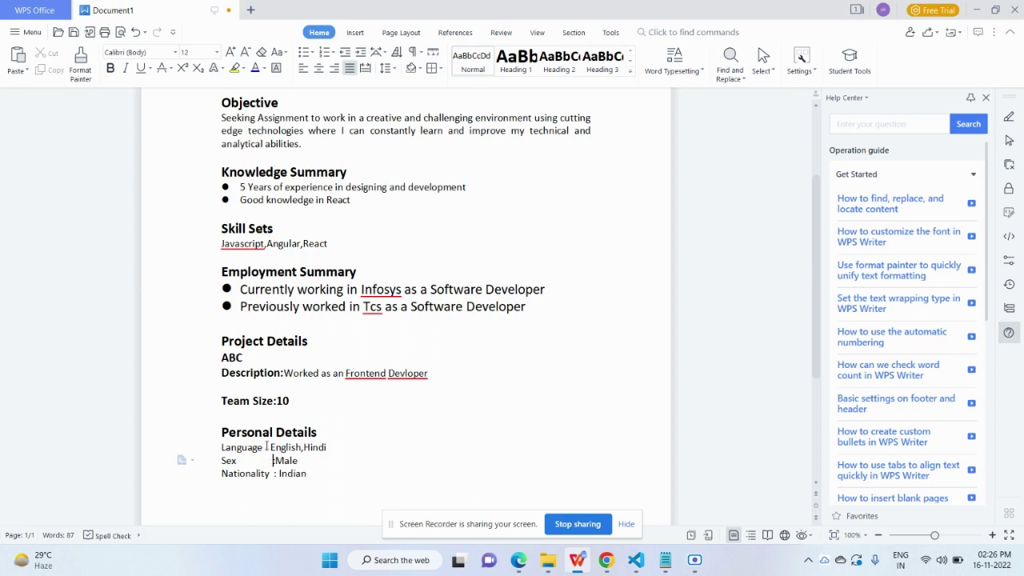
{"action": "left_click", "coordinate": [267, 446]}
{"action": "type", "text": ":"}
{"action": "left_click", "coordinate": [327, 458]}
{"action": "left_click", "coordinate": [321, 476]}
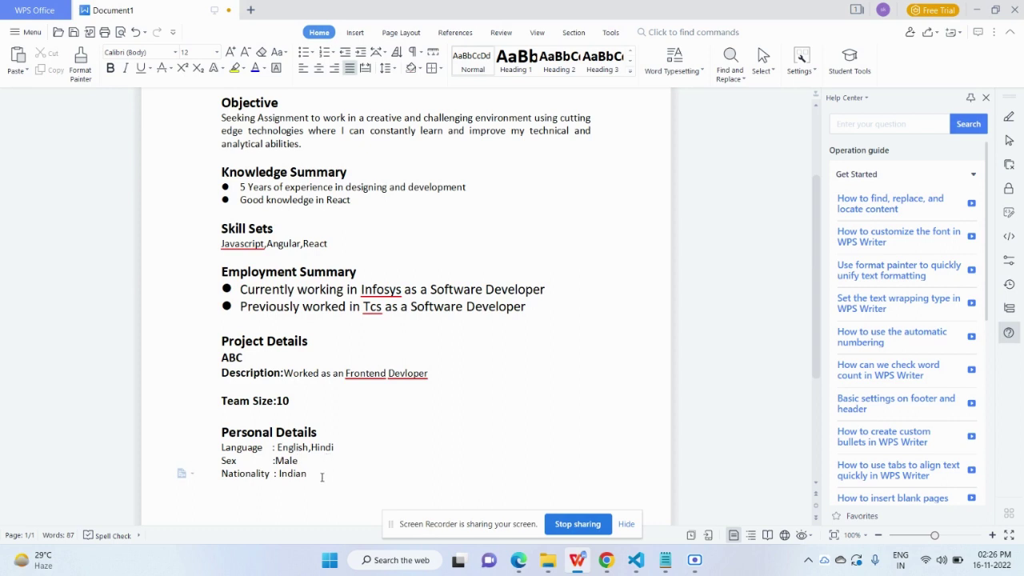
{"action": "key", "text": "Return"}
{"action": "key", "text": "Return"}
{"action": "left_click", "coordinate": [217, 53]}
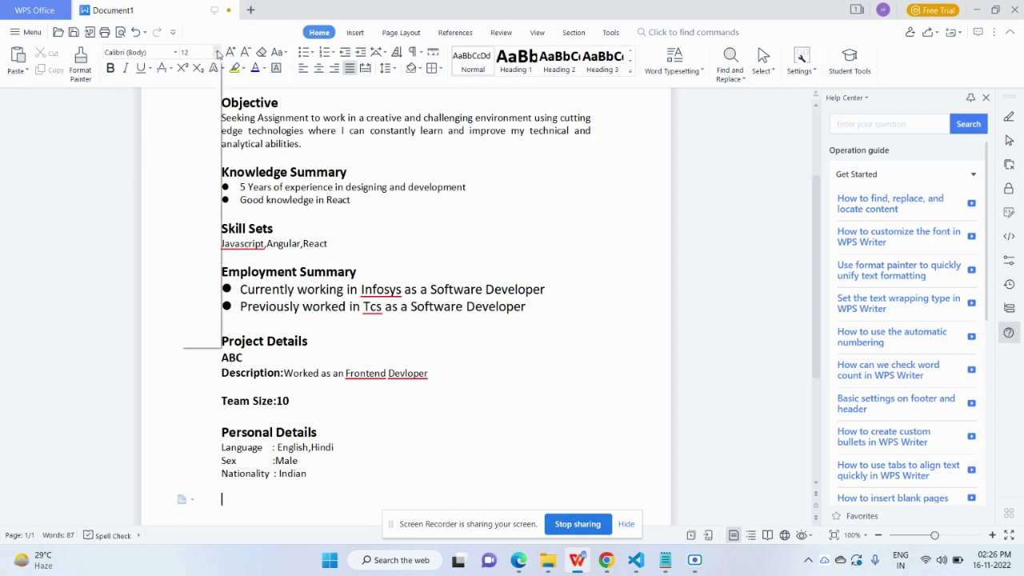
{"action": "left_click", "coordinate": [193, 210]}
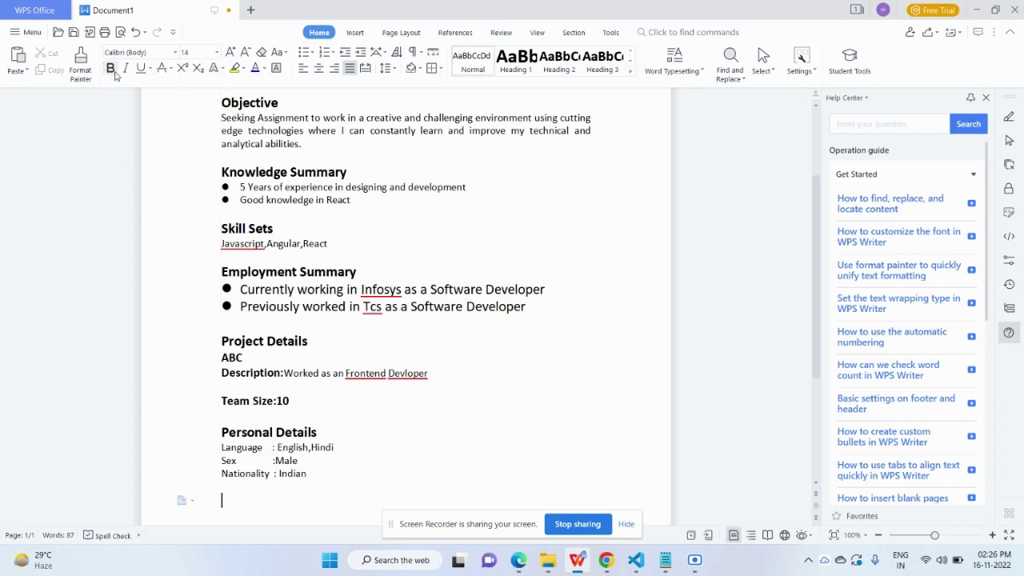
{"action": "left_click", "coordinate": [218, 53]}
{"action": "left_click", "coordinate": [192, 227]}
Step: Type the Declaration heading, the 12pt statement ending 'knowledge and belief', and a 'Date :' line
{"action": "type", "text": "Decl"}
{"action": "type", "text": "aratio"}
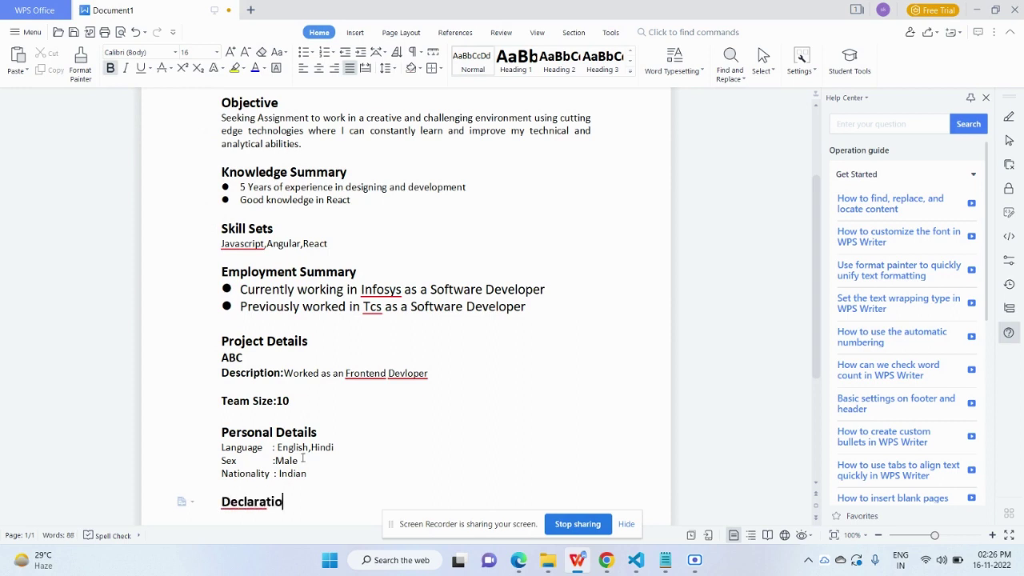
{"action": "type", "text": "n"}
{"action": "key", "text": "Return"}
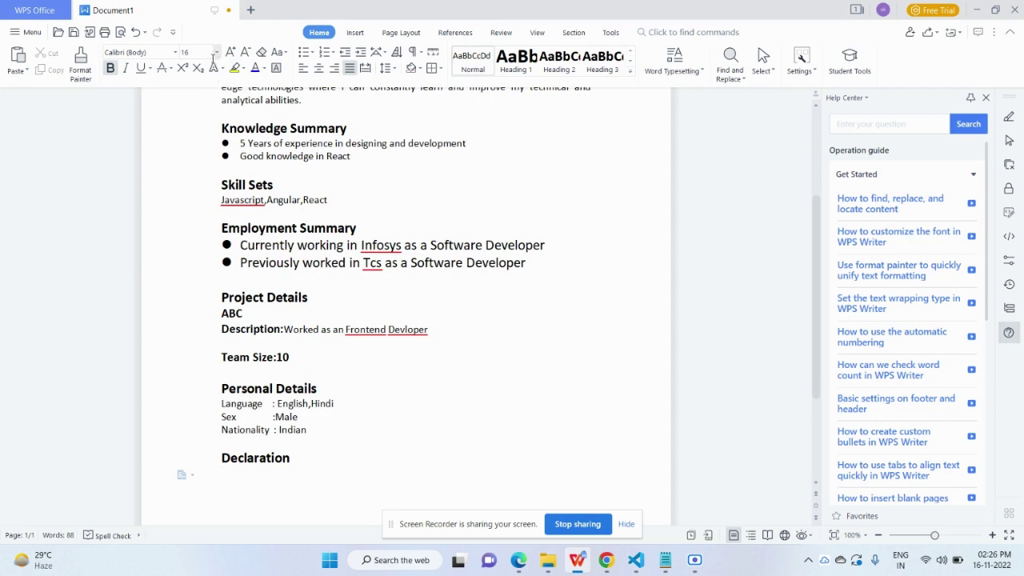
{"action": "left_click", "coordinate": [218, 52]}
{"action": "left_click", "coordinate": [197, 202]}
{"action": "type", "text": "I here"}
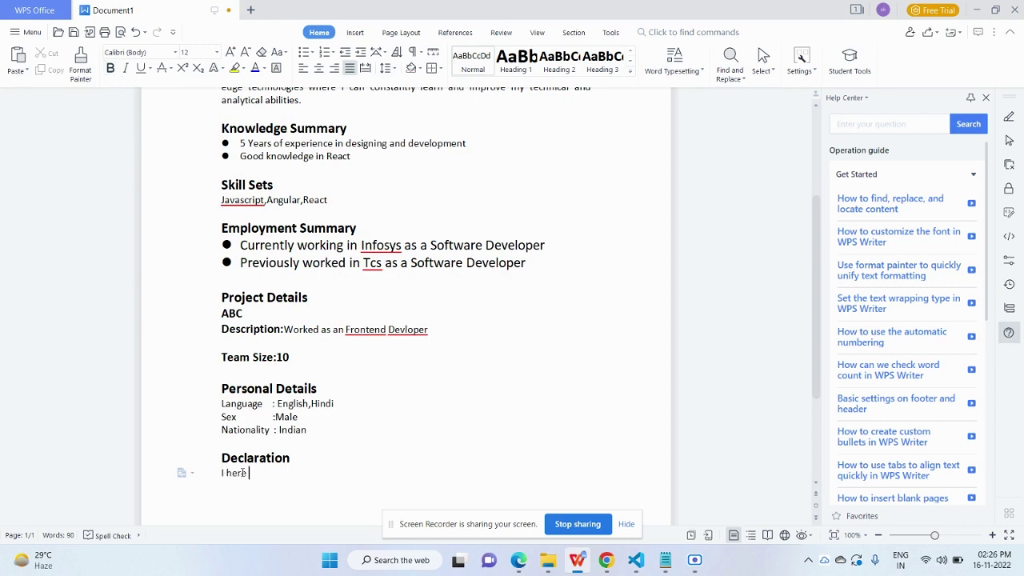
{"action": "type", "text": " by dec"}
{"action": "type", "text": "lare that"}
{"action": "type", "text": " the abo"}
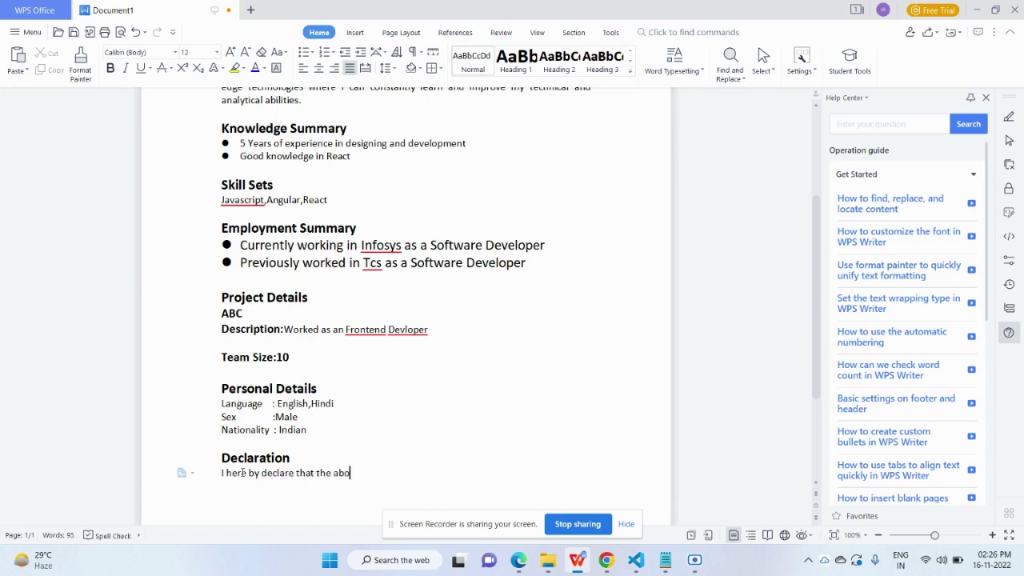
{"action": "type", "text": "lv"}
{"action": "key", "text": "BackSpace"}
{"action": "key", "text": "BackSpace"}
{"action": "type", "text": "ve"}
{"action": "type", "text": " s"}
{"action": "type", "text": "tatements "}
{"action": "type", "text": "are tr"}
{"action": "type", "text": "ue and compl"}
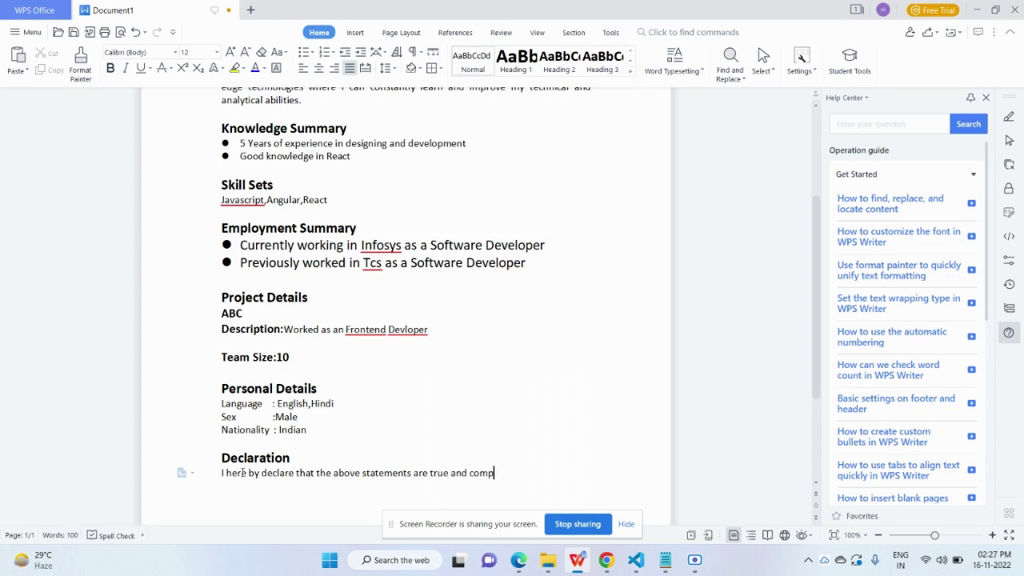
{"action": "type", "text": "ete "}
{"action": "type", "text": "to t"}
{"action": "type", "text": " the be"}
{"action": "type", "text": "st of m"}
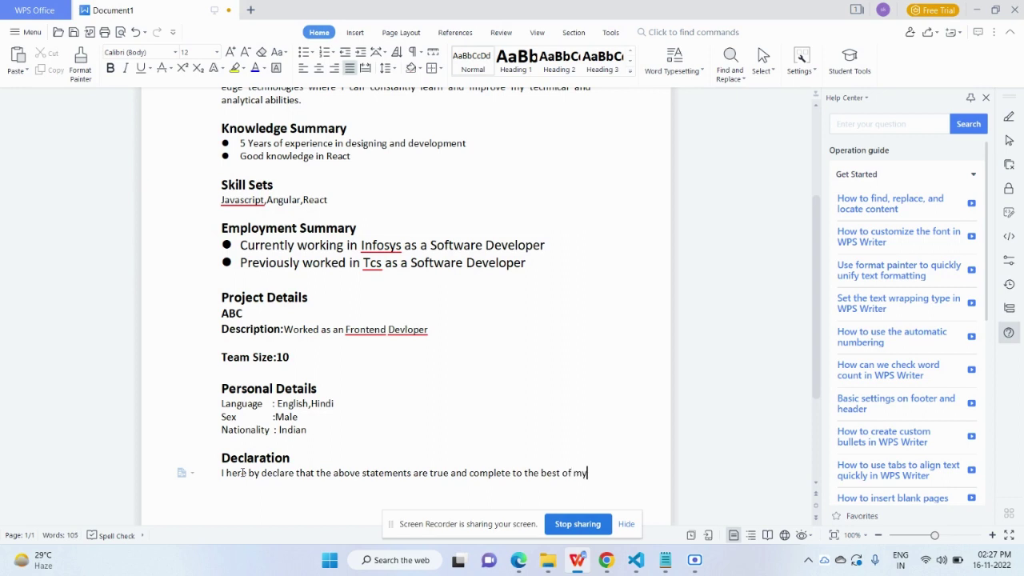
{"action": "type", "text": "y"}
{"action": "type", "text": "kno"}
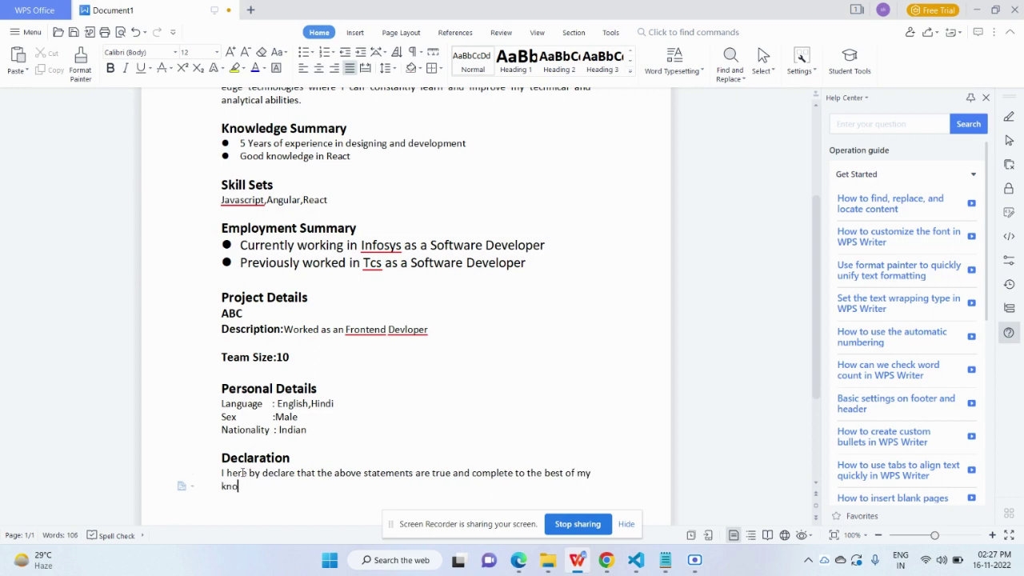
{"action": "type", "text": "wledge "}
{"action": "type", "text": "and b"}
{"action": "type", "text": "elief."}
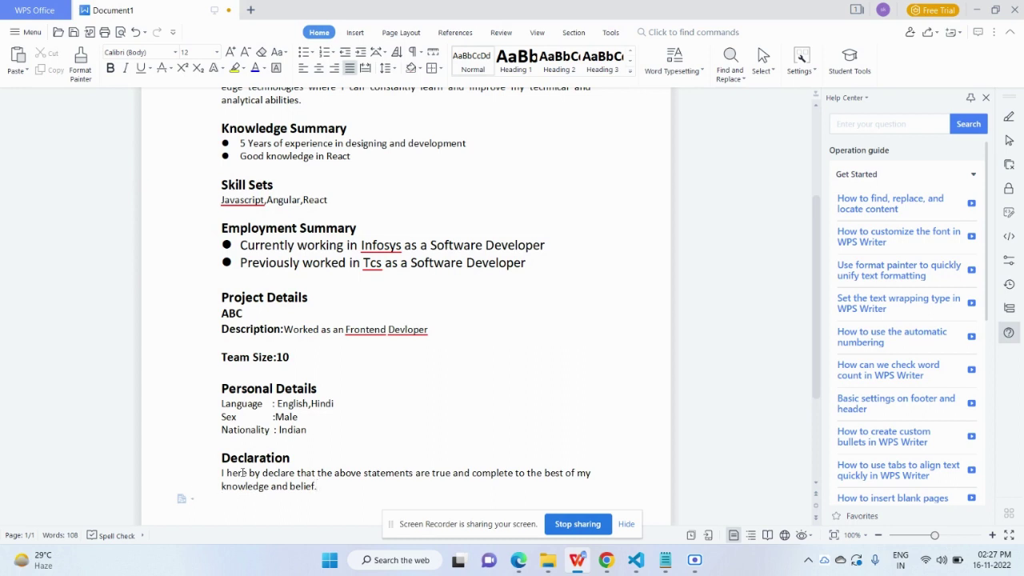
{"action": "key", "text": "Return"}
{"action": "type", "text": "D"}
{"action": "type", "text": "ate"}
{"action": "type", "text": " : 16-11-10"}
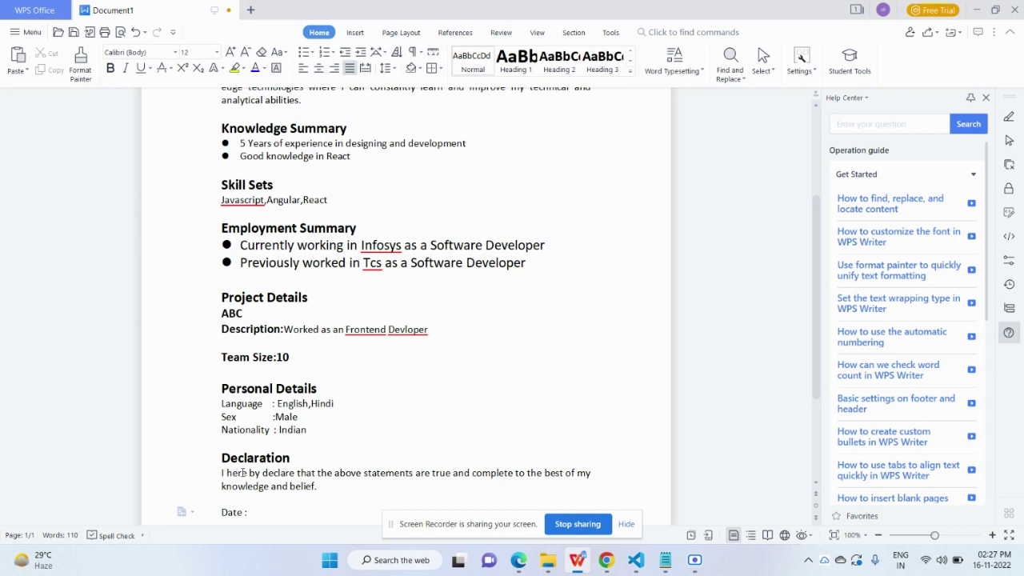
Step: Enter the declaration date as 16-11-2022, correcting the mistyped year
{"action": "type", "text": "16-"}
{"action": "type", "text": "11"}
{"action": "type", "text": "-10"}
{"action": "key", "text": "BackSpace"}
{"action": "key", "text": "BackSpace"}
{"action": "type", "text": "022"}
Step: Tab along the date line and type the applicant's name as the signature
{"action": "scroll", "coordinate": [352, 369], "scroll_direction": "down", "scroll_amount": 3}
{"action": "left_click", "coordinate": [506, 341]}
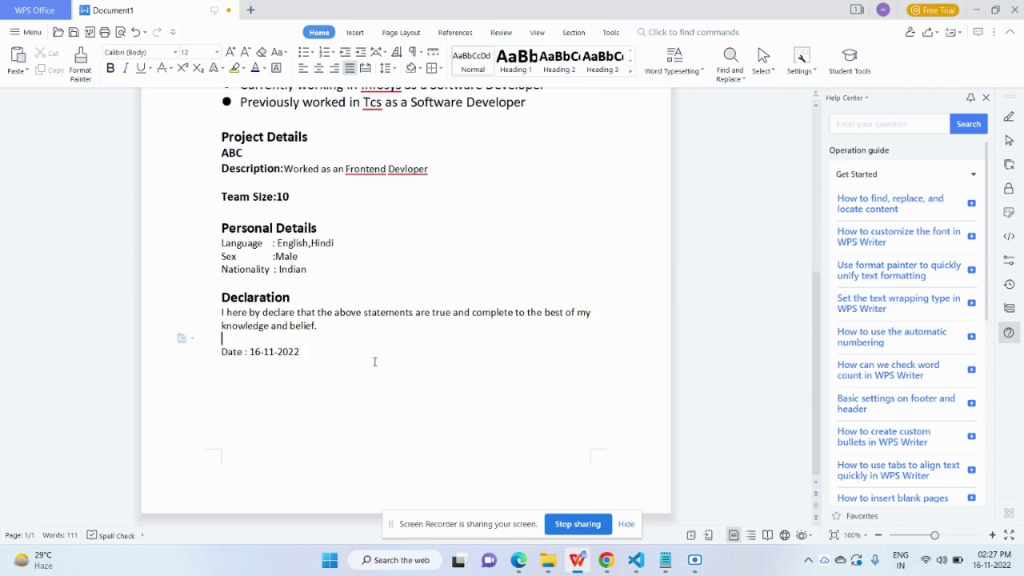
{"action": "left_click", "coordinate": [324, 352]}
{"action": "key", "text": "Tab"}
{"action": "key", "text": "Tab"}
{"action": "key", "text": "Tab"}
{"action": "key", "text": "Tab"}
{"action": "key", "text": "Tab"}
{"action": "key", "text": "Tab"}
{"action": "key", "text": "Tab"}
{"action": "key", "text": "Tab"}
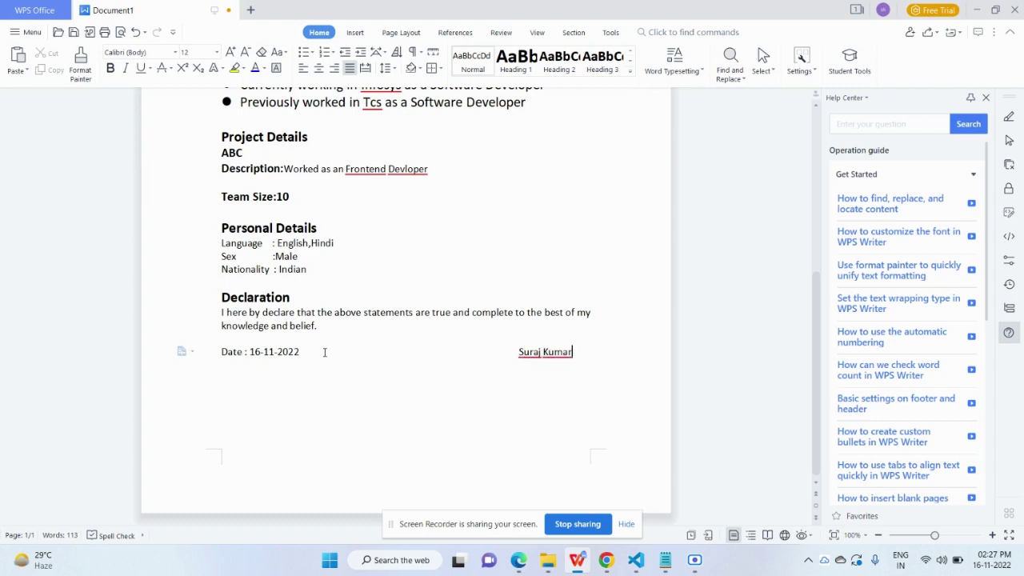
Step: Review the resume from top to bottom, then bring up the Save As dialog with Ctrl+S
{"action": "scroll", "coordinate": [325, 352], "scroll_direction": "up", "scroll_amount": 4}
{"action": "scroll", "coordinate": [324, 352], "scroll_direction": "up", "scroll_amount": 2}
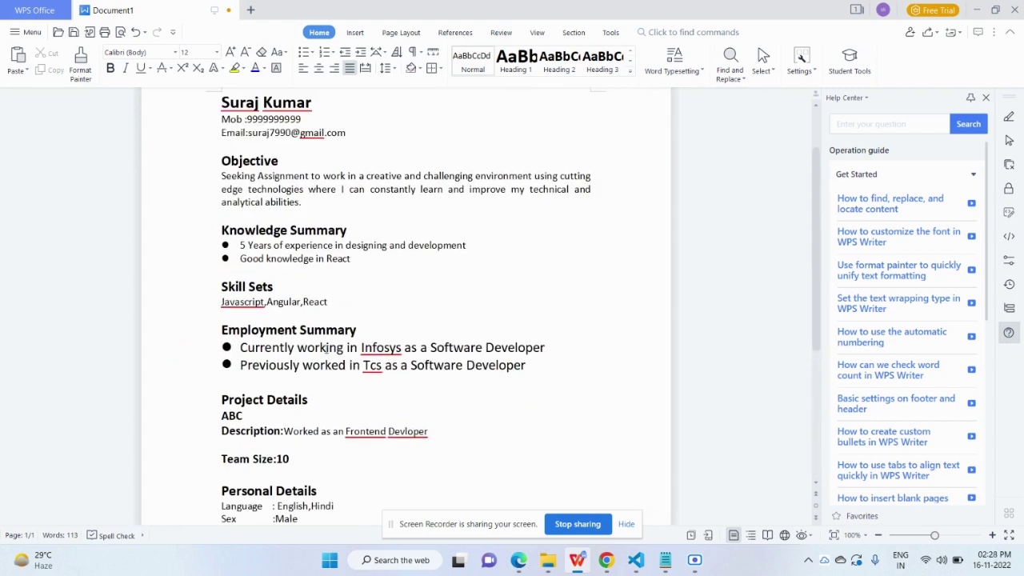
{"action": "scroll", "coordinate": [325, 348], "scroll_direction": "up", "scroll_amount": 2}
{"action": "scroll", "coordinate": [326, 302], "scroll_direction": "down", "scroll_amount": 6}
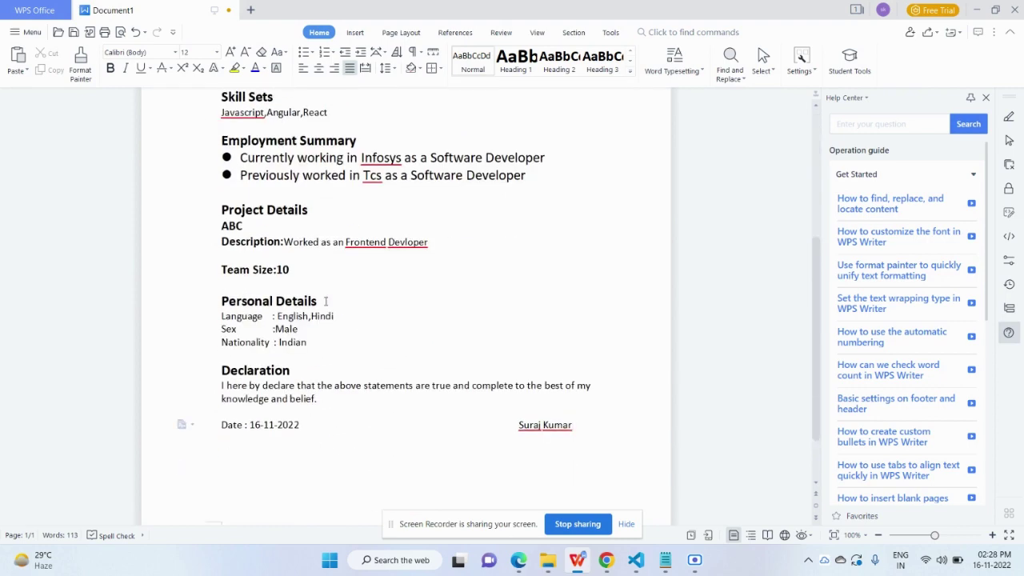
{"action": "scroll", "coordinate": [364, 298], "scroll_direction": "up", "scroll_amount": 6}
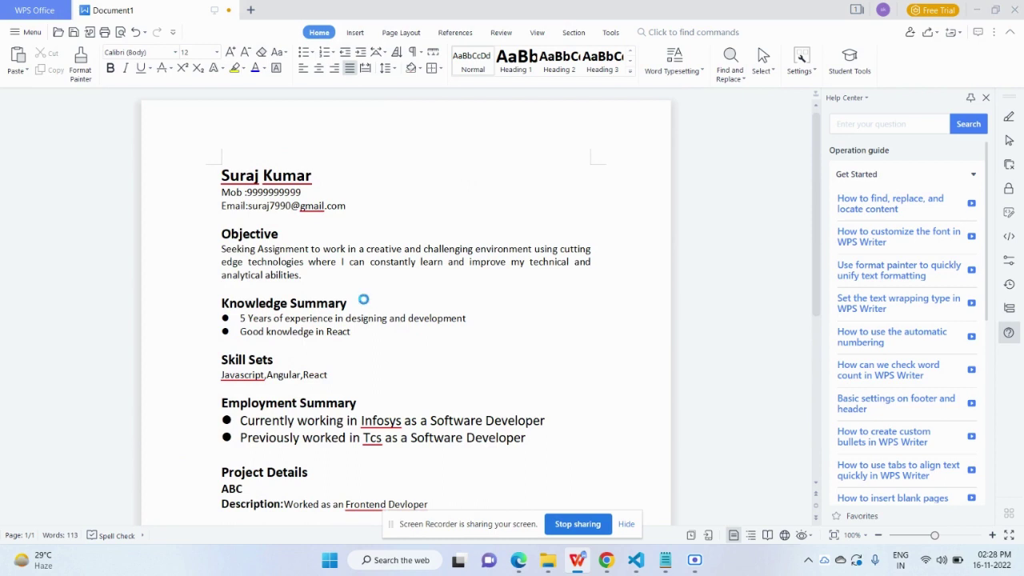
{"action": "key", "text": "ctrl+s"}
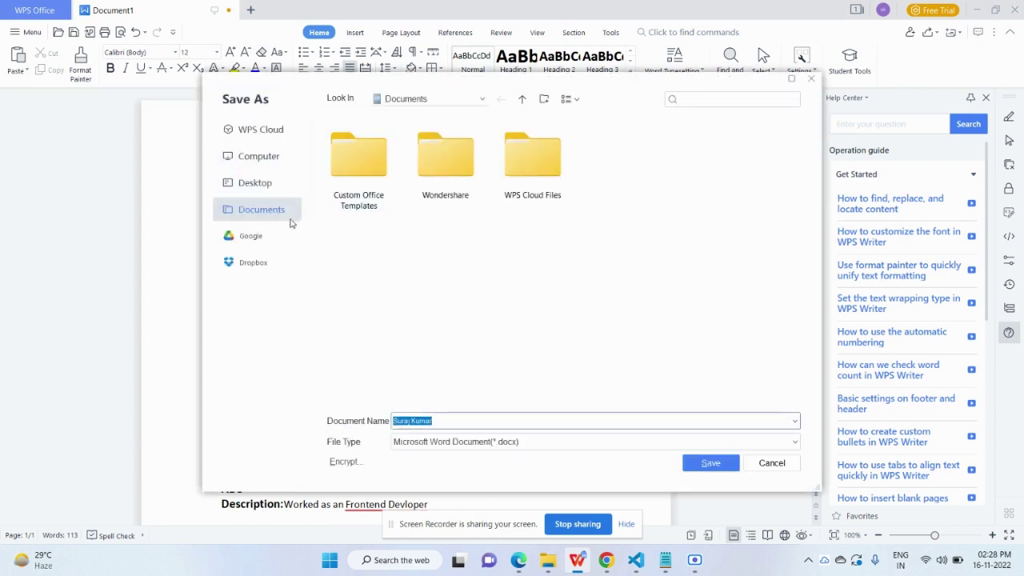
Step: Save the resume as a .docx on the Desktop under the applicant's name, then minimize WPS Writer
{"action": "left_click", "coordinate": [256, 156]}
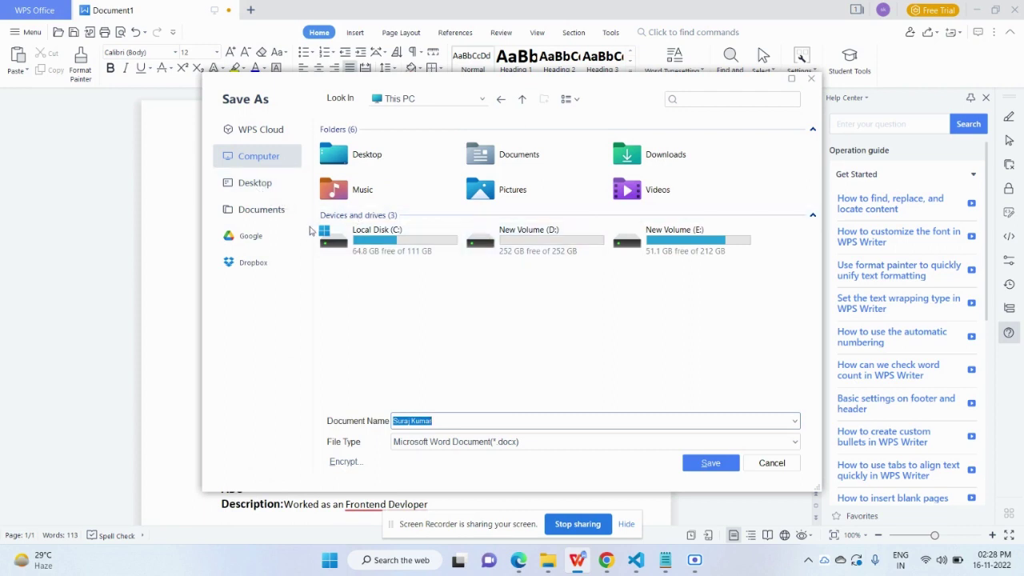
{"action": "left_click", "coordinate": [256, 185]}
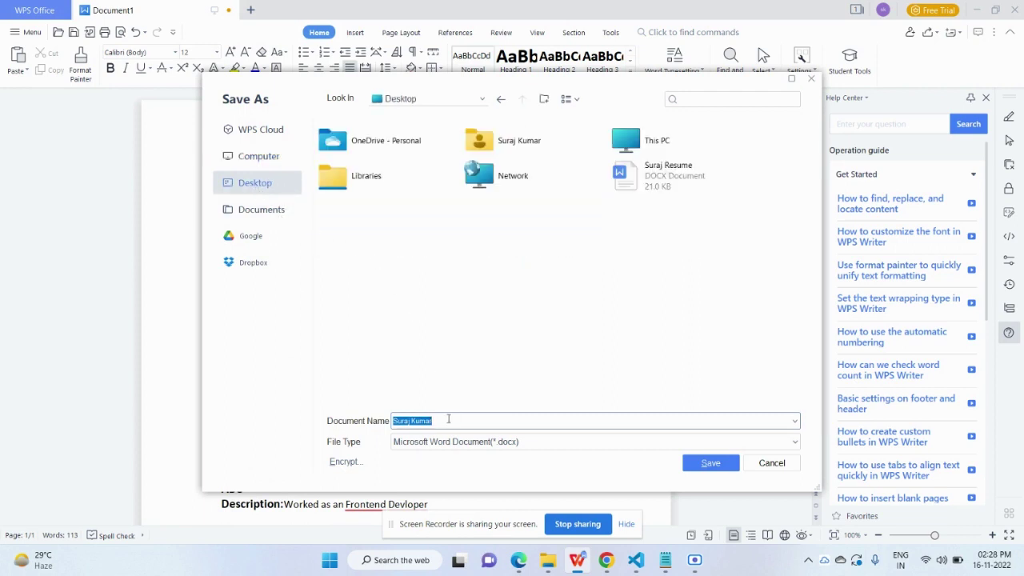
{"action": "left_click", "coordinate": [707, 463]}
{"action": "left_click", "coordinate": [577, 560]}
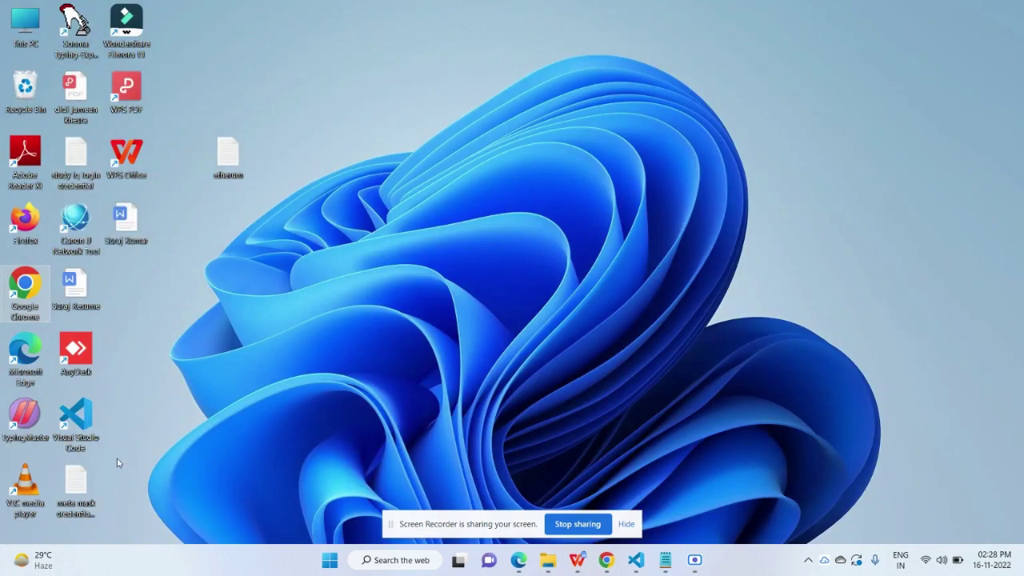
Step: Open the older resume from the desktop, close it, and return to the desktop
{"action": "double_click", "coordinate": [70, 282]}
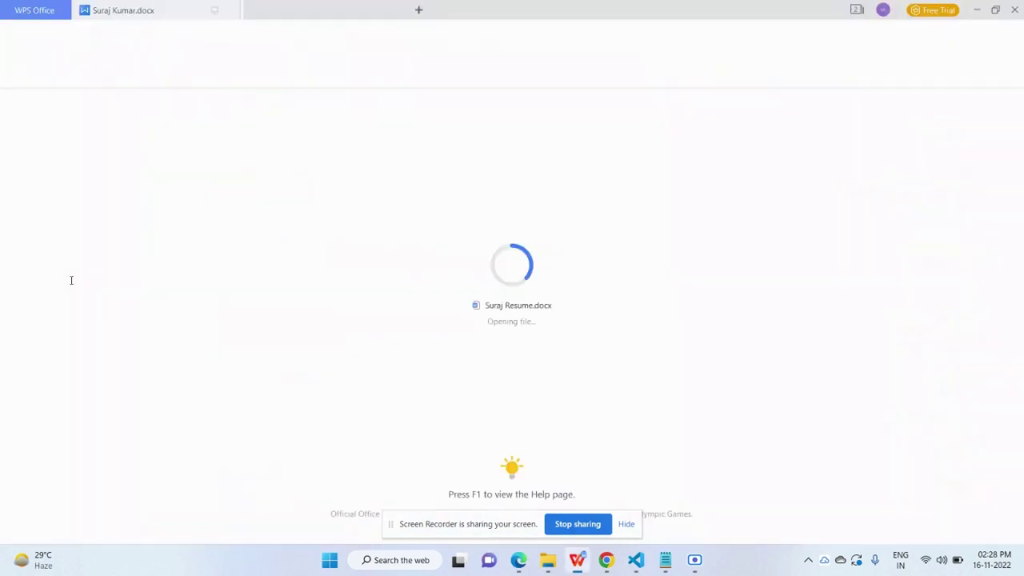
{"action": "left_click", "coordinate": [397, 9]}
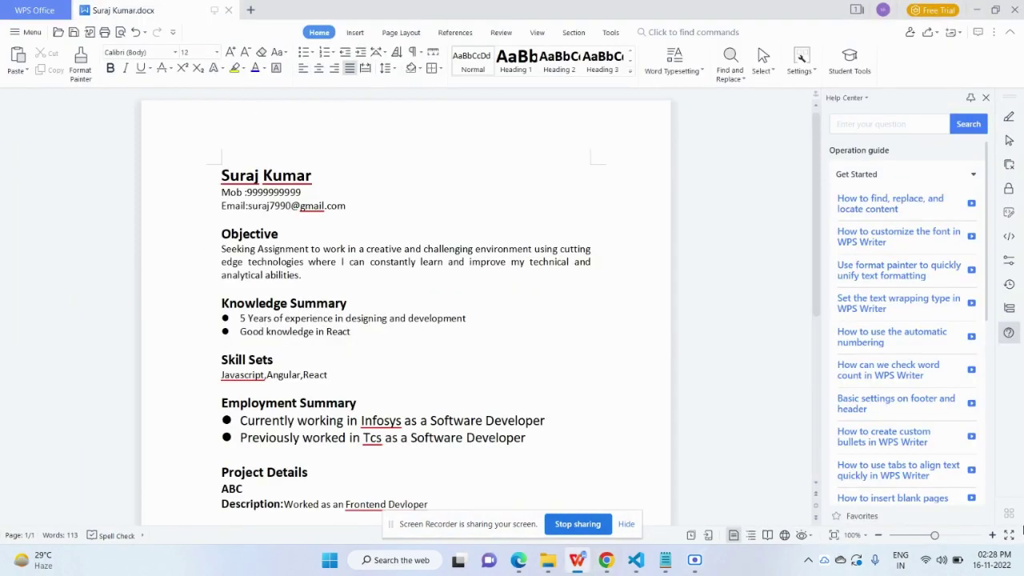
{"action": "key", "text": "super+d"}
Step: Reopen the newly saved .docx resume and scroll down to check the signed declaration
{"action": "double_click", "coordinate": [122, 216]}
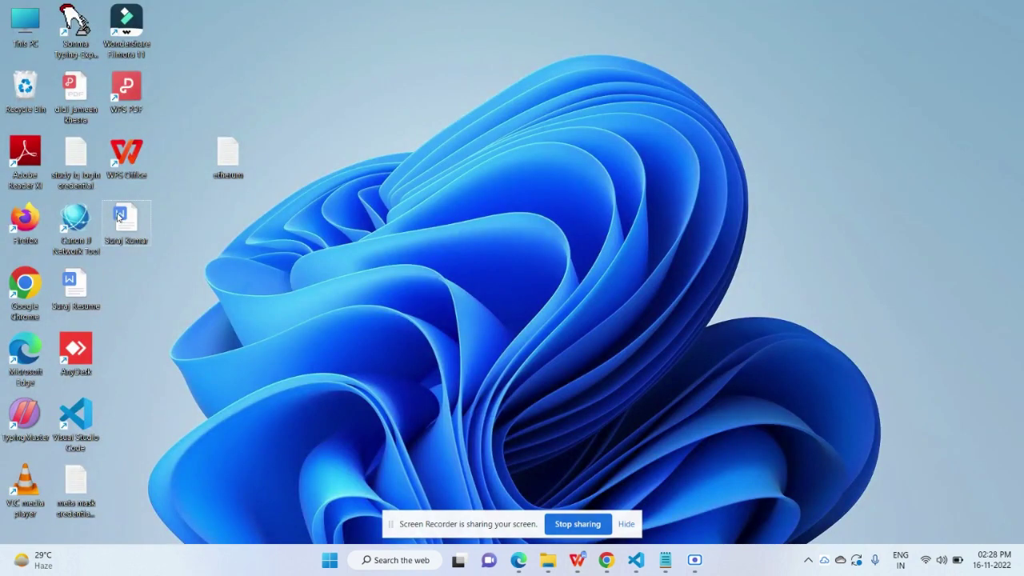
{"action": "scroll", "coordinate": [339, 267], "scroll_direction": "down", "scroll_amount": 4}
{"action": "scroll", "coordinate": [340, 266], "scroll_direction": "down", "scroll_amount": 4}
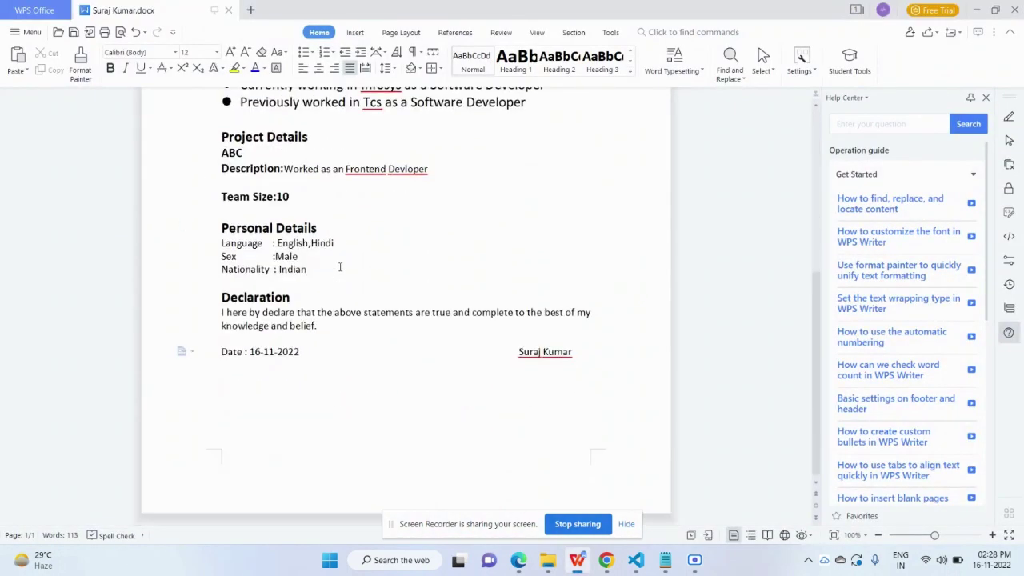